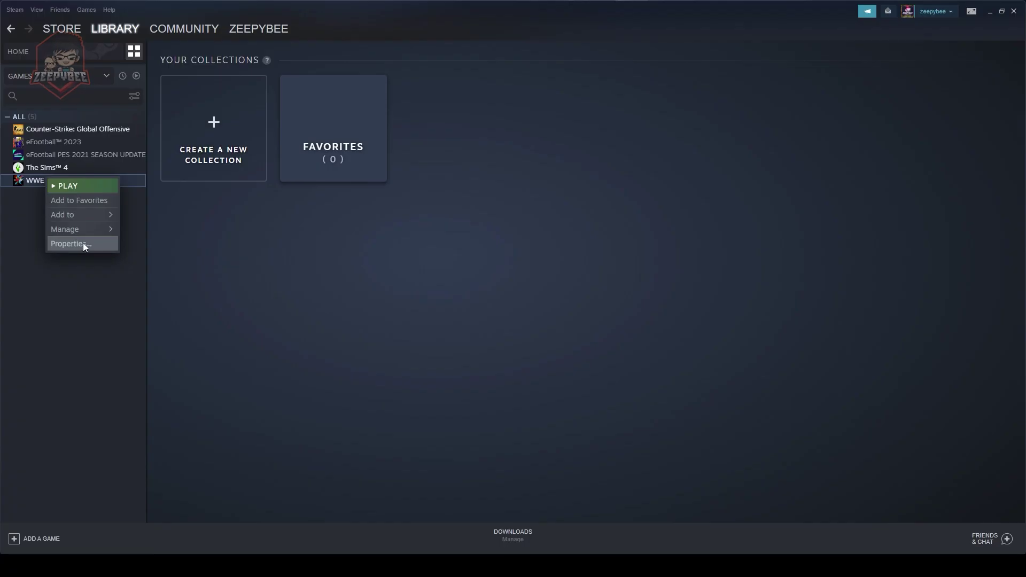
Step: Open the properties of WWE 2K22 in the Steam library
left_click(82, 243)
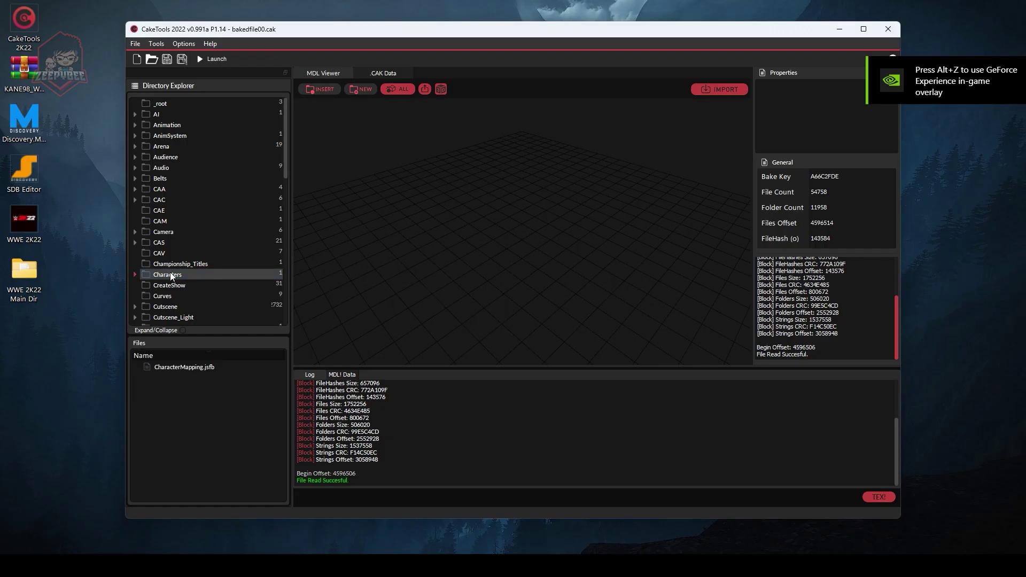
Step: In CakeTools, export CharacterMapping.jsfb from the Characters folder of bakedfile00.cak to the Desktop
double_click(211, 369)
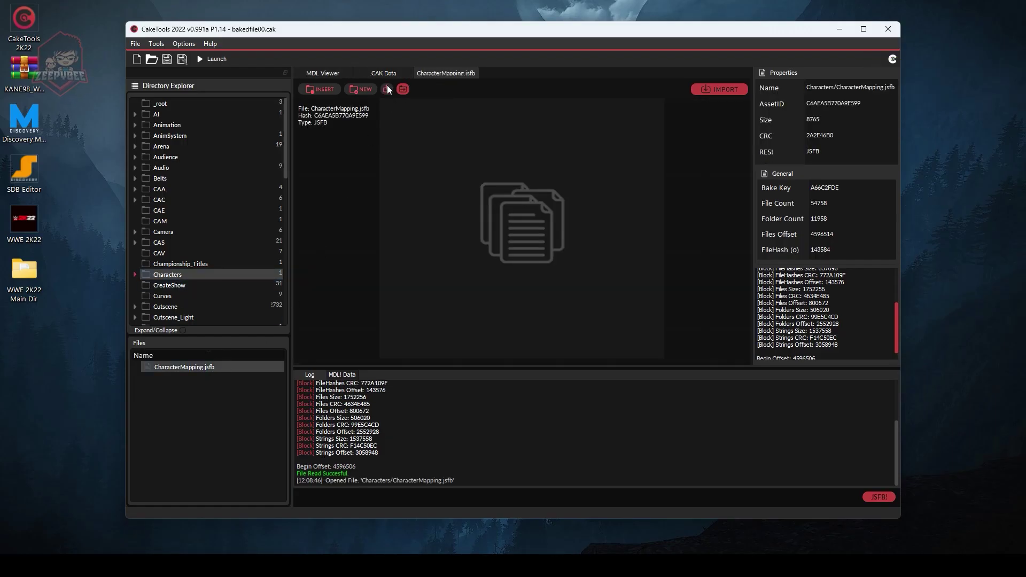
left_click(387, 84)
scroll(224, 160, "up", 1)
left_click(225, 165)
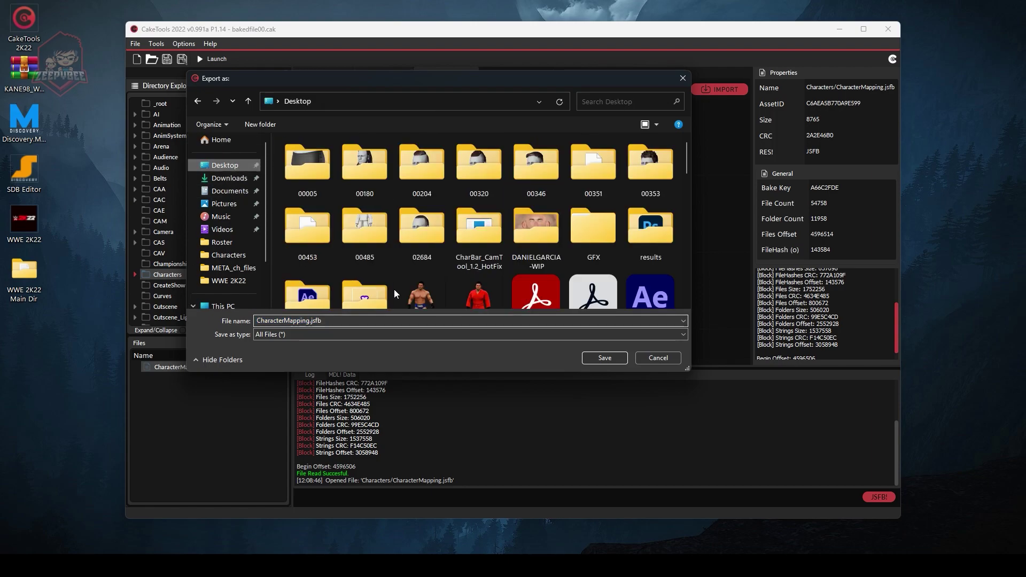
left_click(596, 358)
left_click(540, 286)
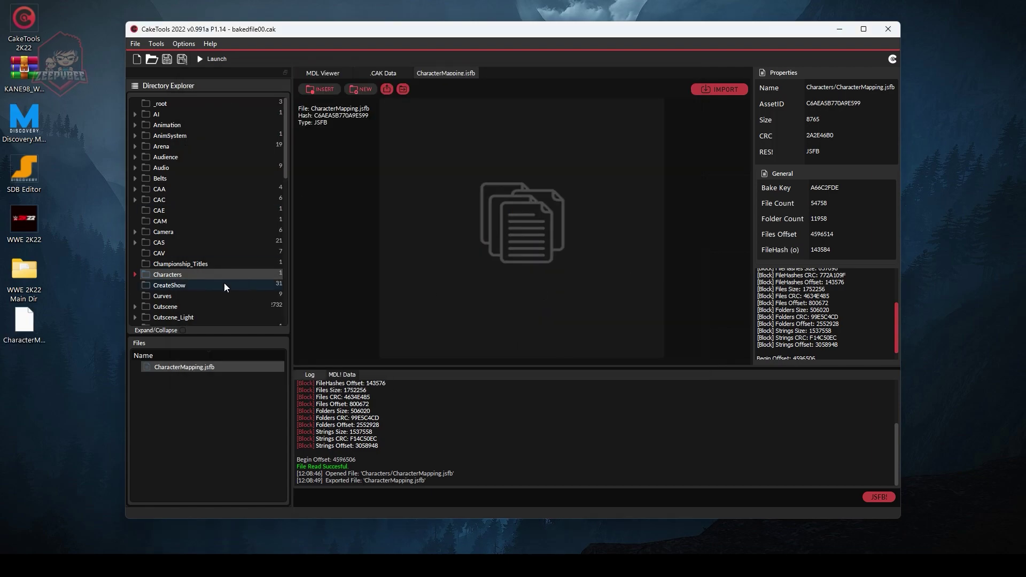
Step: Export CharProfileTable.roster.jsfb from the Roster folder to the Desktop
scroll(209, 278, "down", 5)
scroll(203, 275, "down", 3)
left_click(161, 253)
double_click(191, 400)
left_click(387, 89)
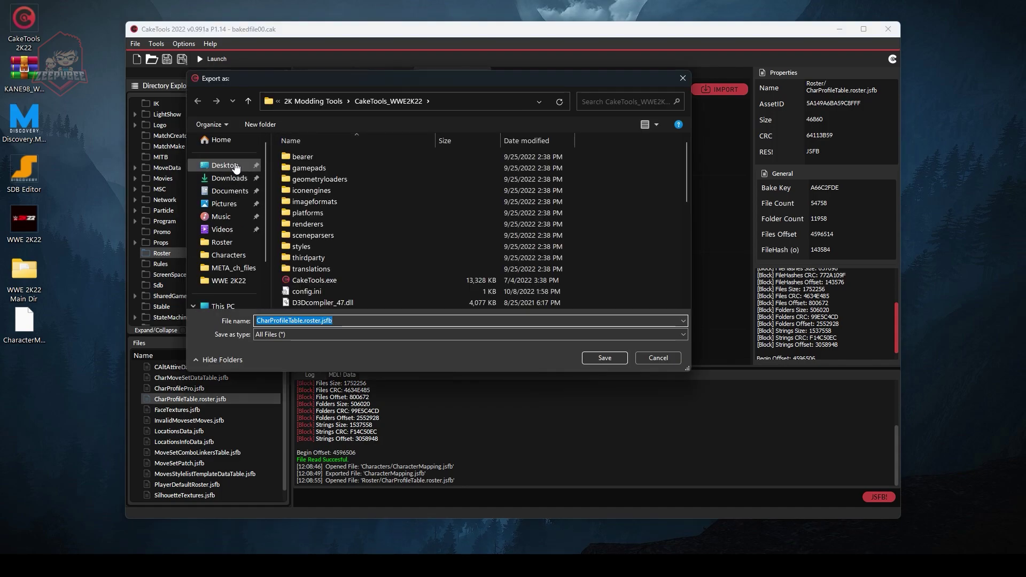
left_click(664, 357)
left_click(543, 288)
Step: Export FaceTextures.jsfb from the Roster folder to the Desktop
double_click(176, 409)
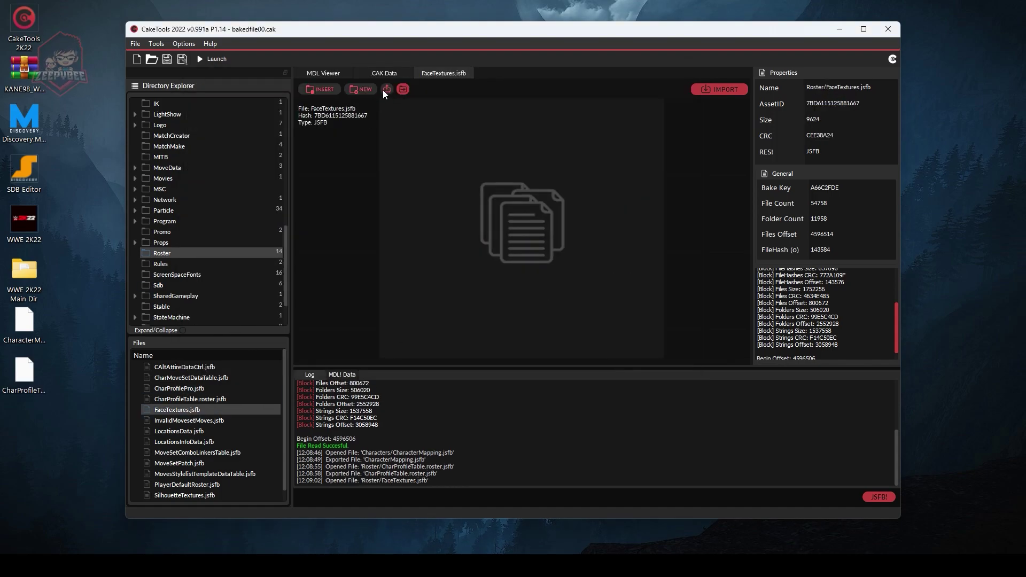
left_click(387, 89)
left_click(604, 358)
left_click(541, 289)
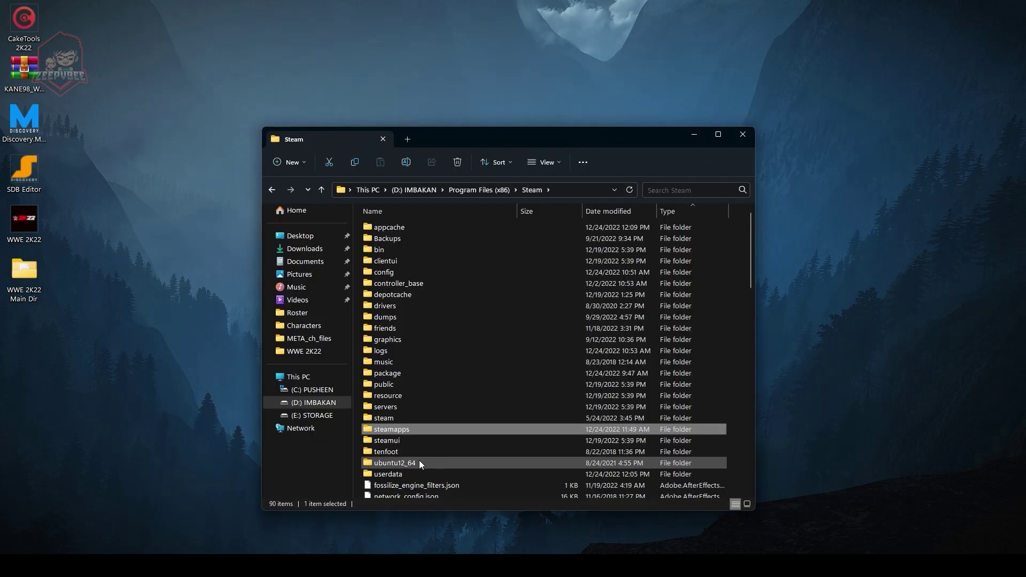
Step: Check the contents of the account folder inside Steam's userdata directory, and delete that account folder
double_click(419, 458)
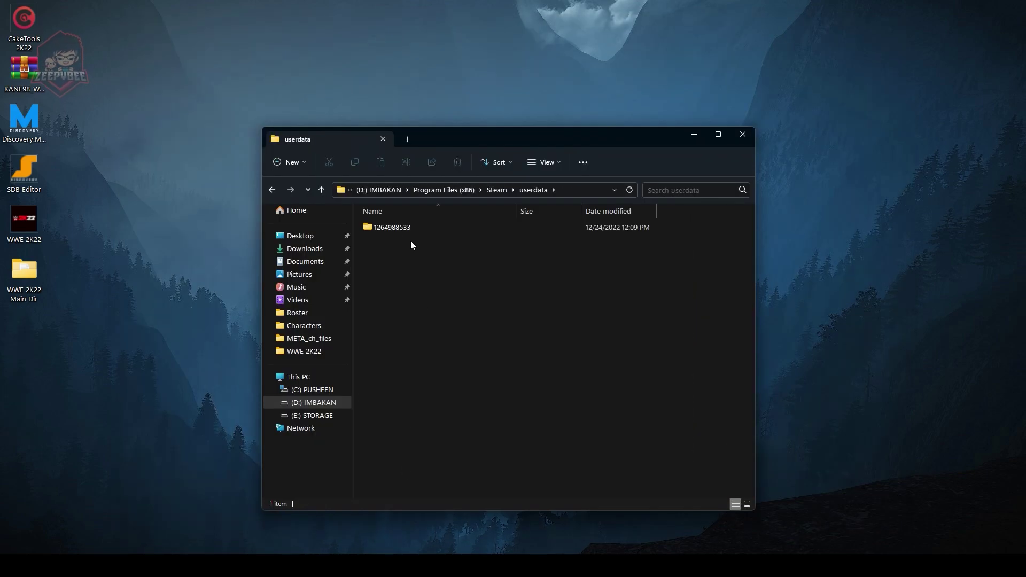
double_click(395, 226)
double_click(406, 228)
left_click(443, 190)
double_click(407, 474)
left_click(398, 227)
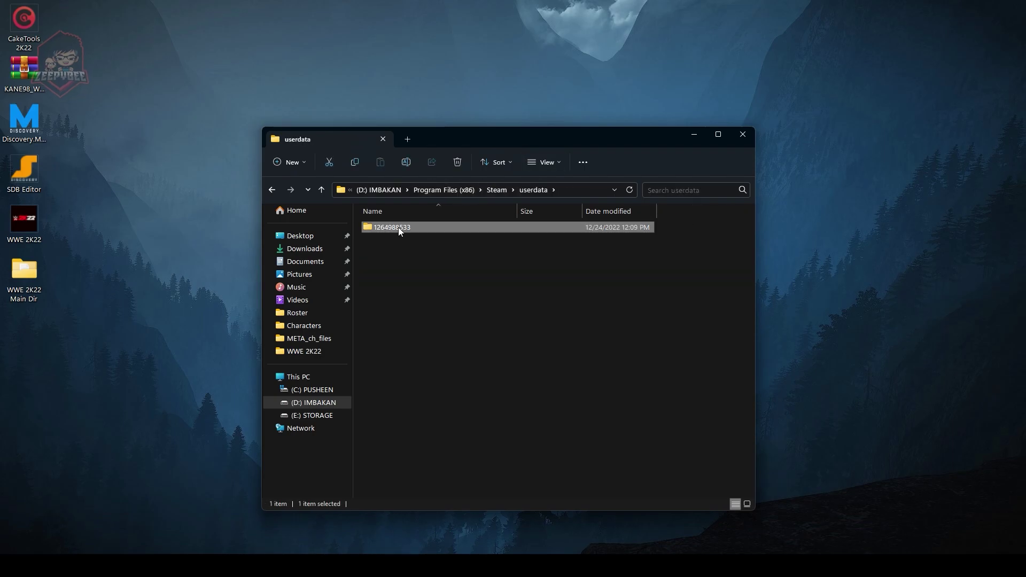
key("Delete")
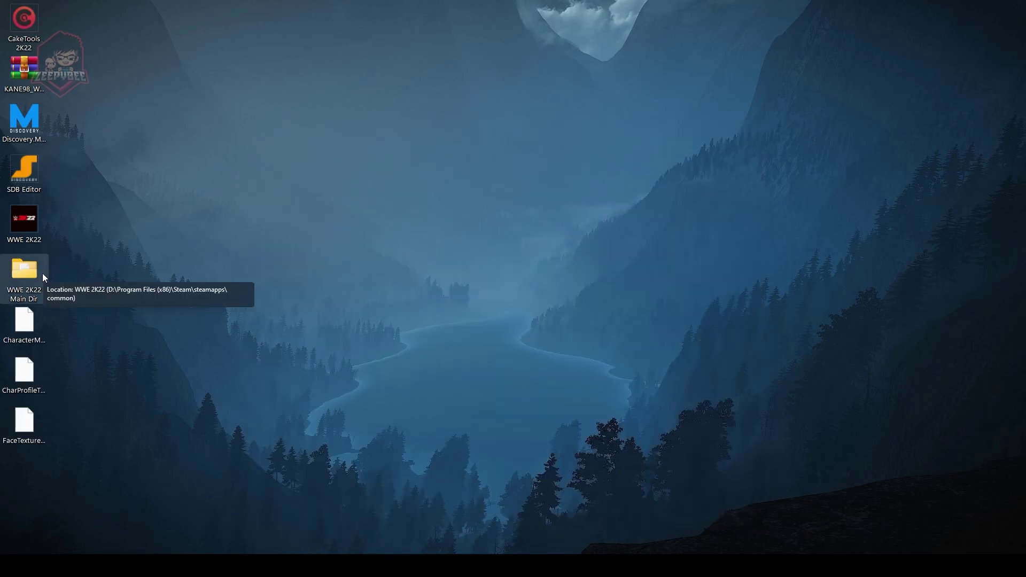
Step: Move the exported CharacterMapping.jsfb from the Desktop into the Characters folder of _mods_ch in the WWE 2K22 directory
double_click(48, 274)
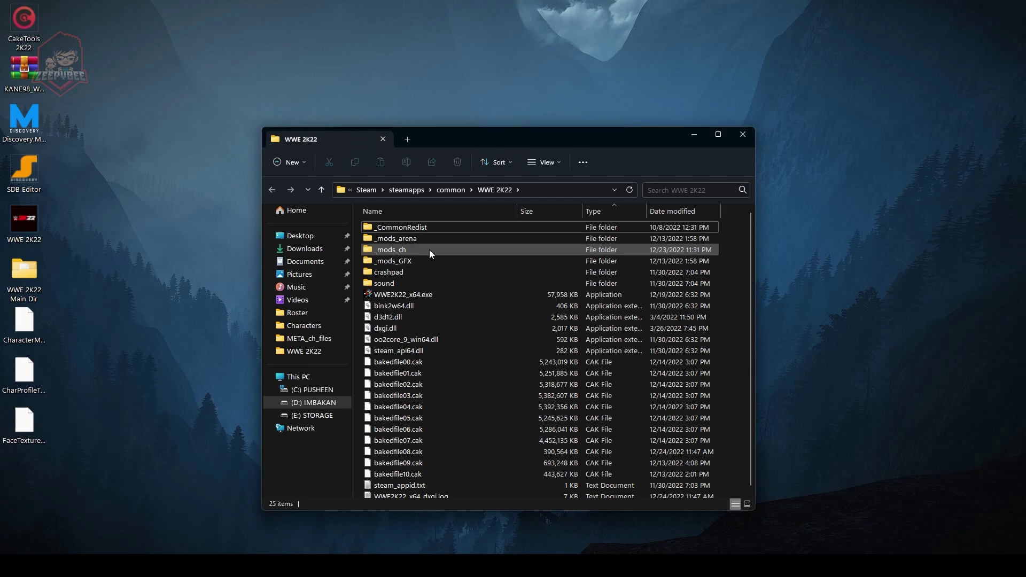
double_click(429, 249)
double_click(399, 227)
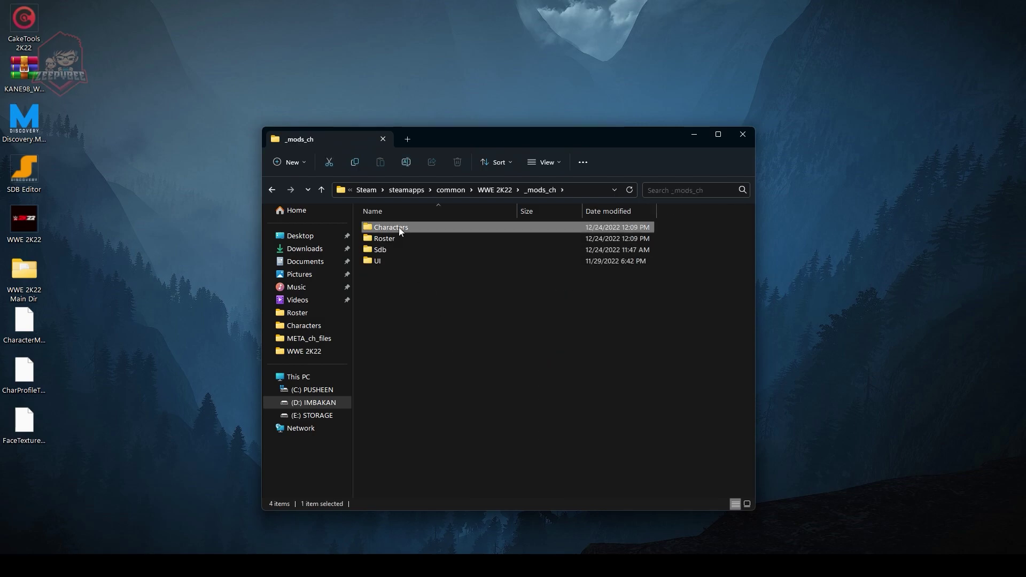
left_click_drag(24, 320, 474, 383)
Step: Move CharProfileTable.roster.jsfb and FaceTextures.jsfb from the Desktop into the Roster folder of _mods_ch
left_click_drag(137, 413, 26, 326)
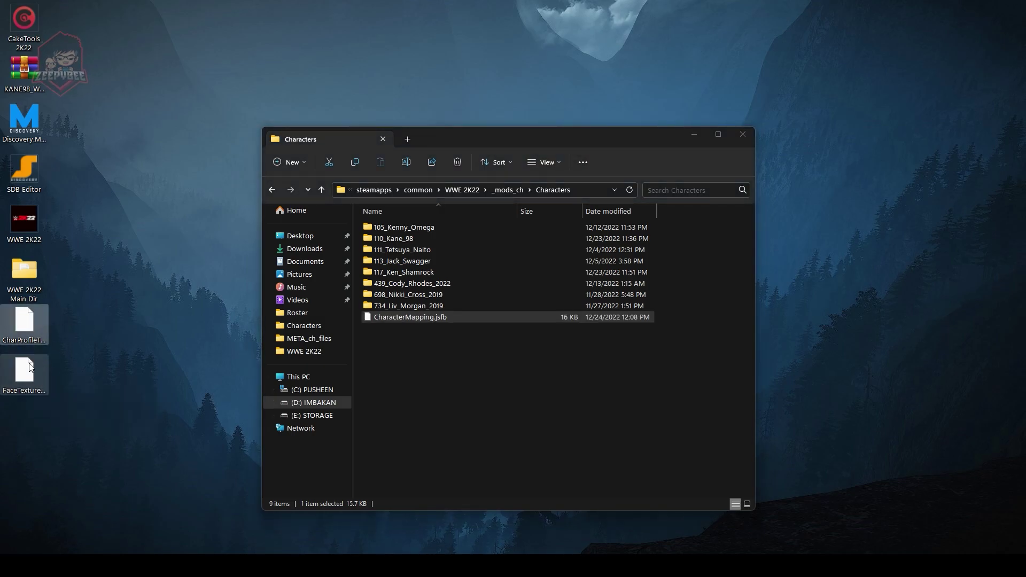
key("ctrl+x")
left_click(513, 190)
key("ctrl+v")
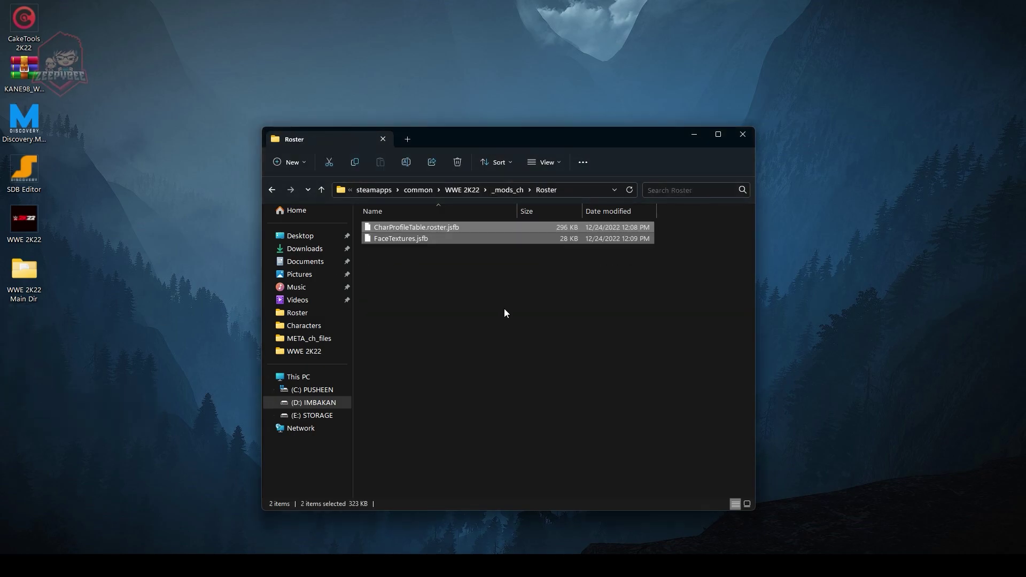
left_click(504, 309)
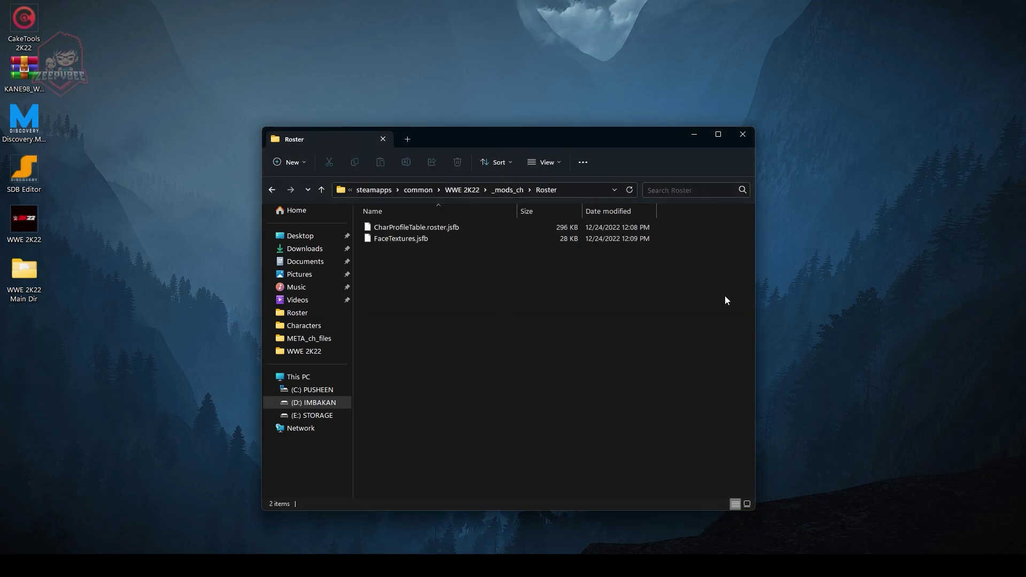
left_click(461, 190)
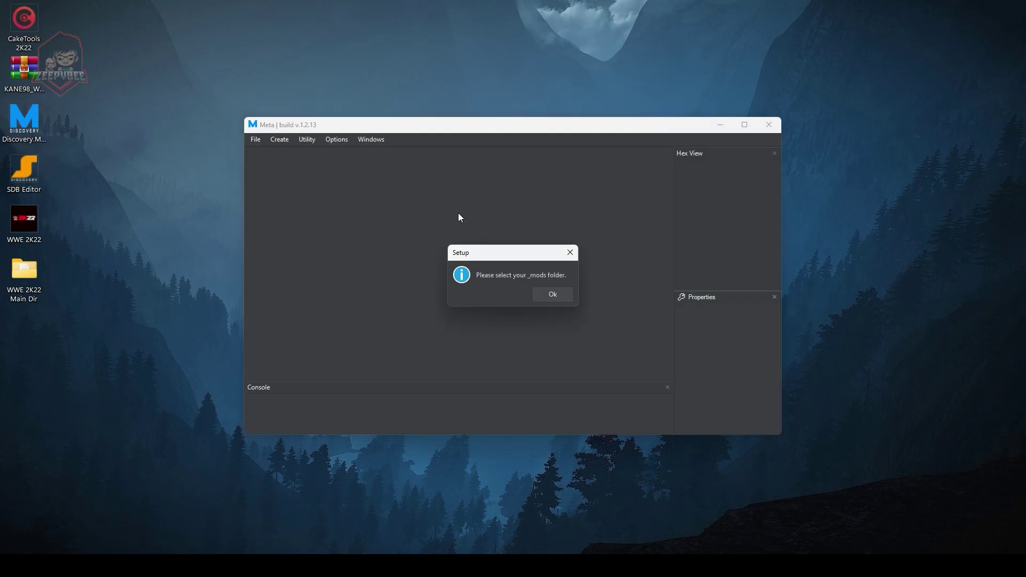
Step: In the Meta setup, choose _mods_ch in the WWE 2K22 directory as the mods folder
left_click(552, 293)
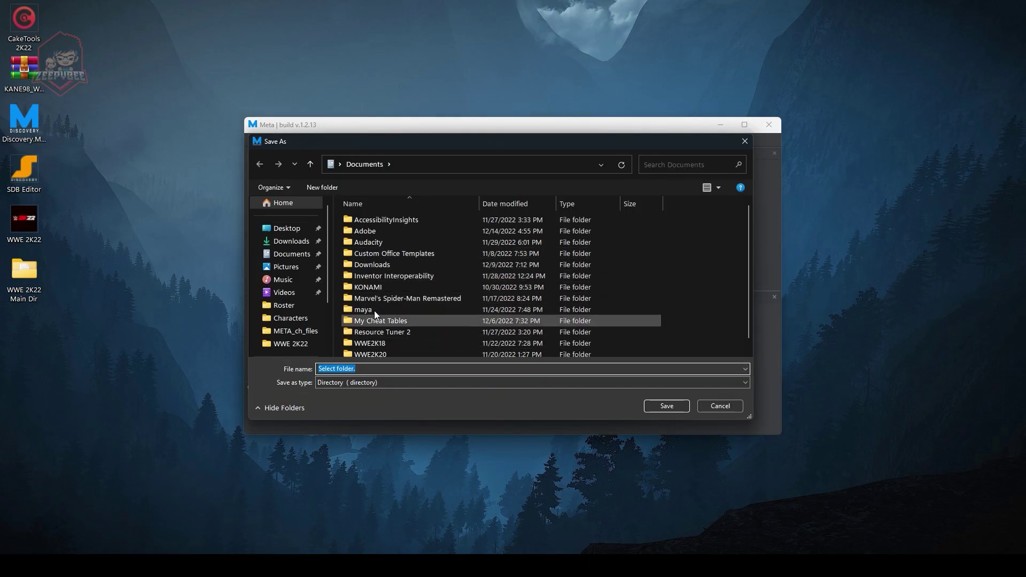
left_click(291, 343)
double_click(358, 242)
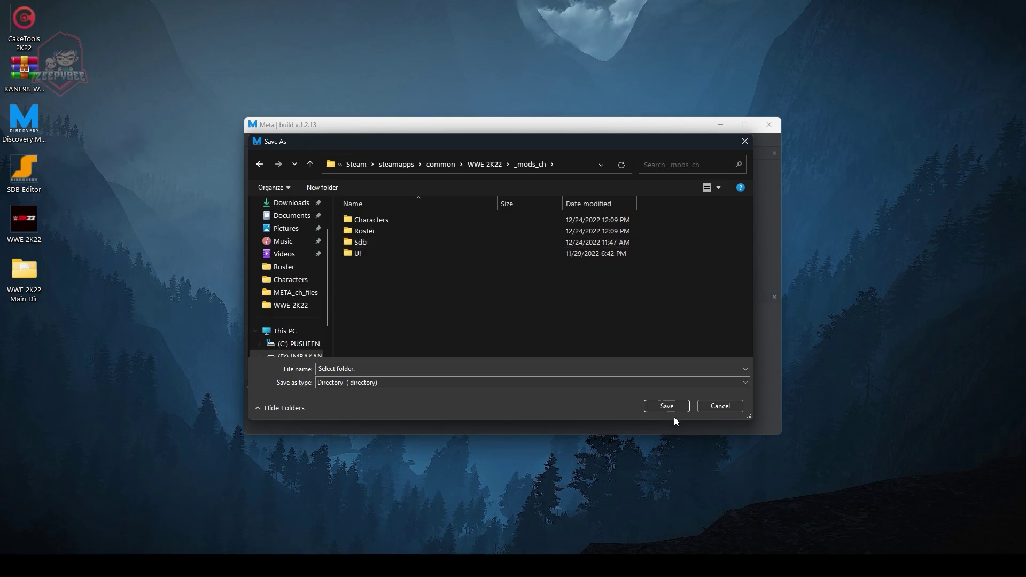
left_click(668, 404)
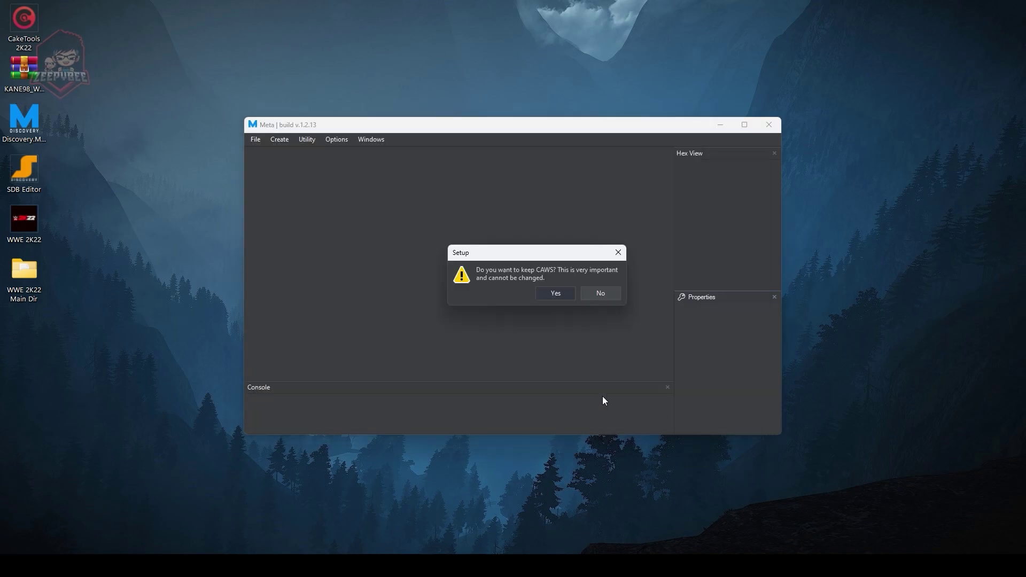
Step: Decline keeping CAWs and complete the remaining Meta setup prompts
left_click(602, 294)
left_click(558, 294)
left_click(509, 294)
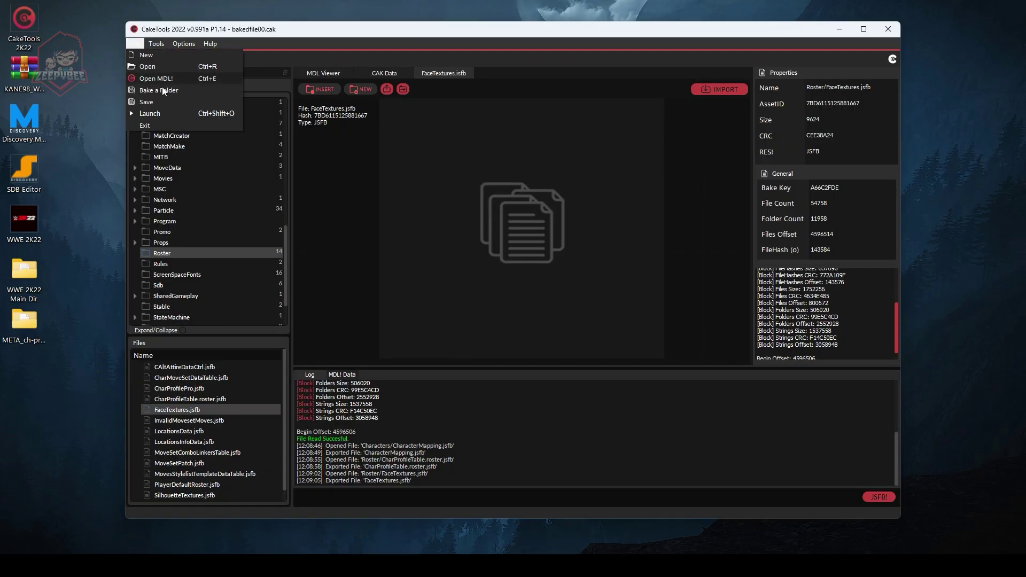
Step: Switch to CakeTools and bake the _mods_ch folder from the WWE 2K22 directory
left_click(162, 86)
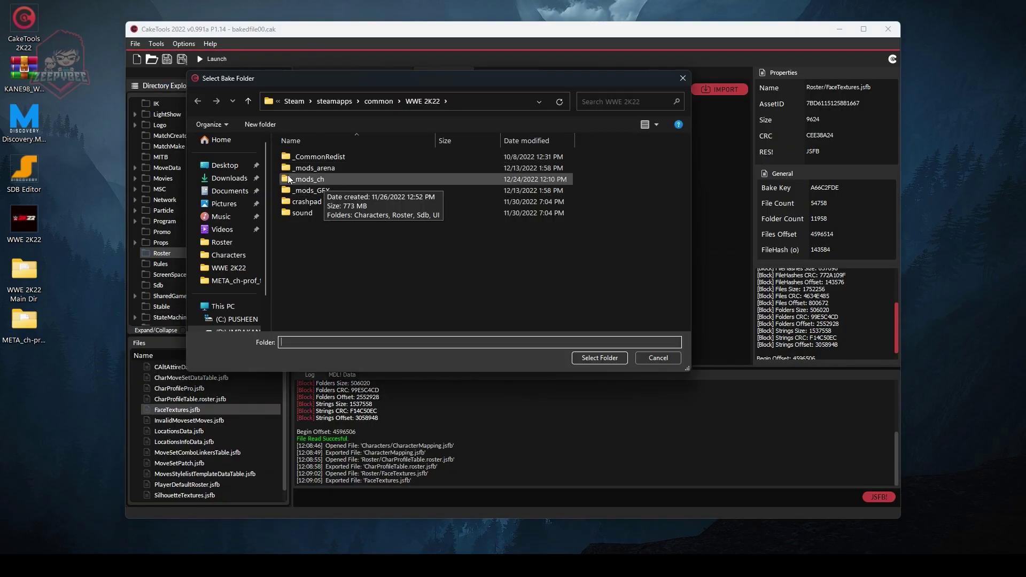
double_click(320, 178)
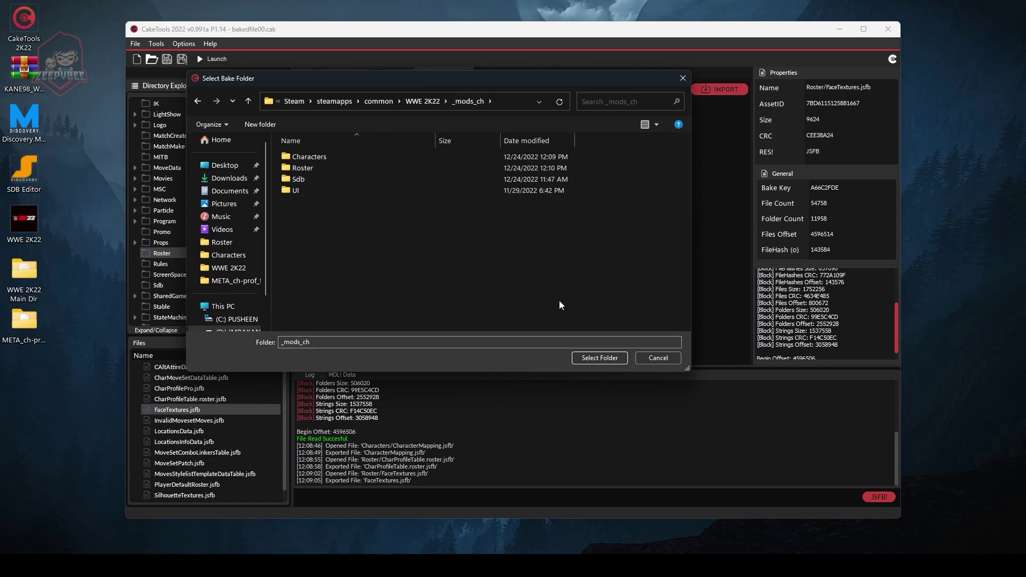
left_click(594, 357)
left_click(496, 287)
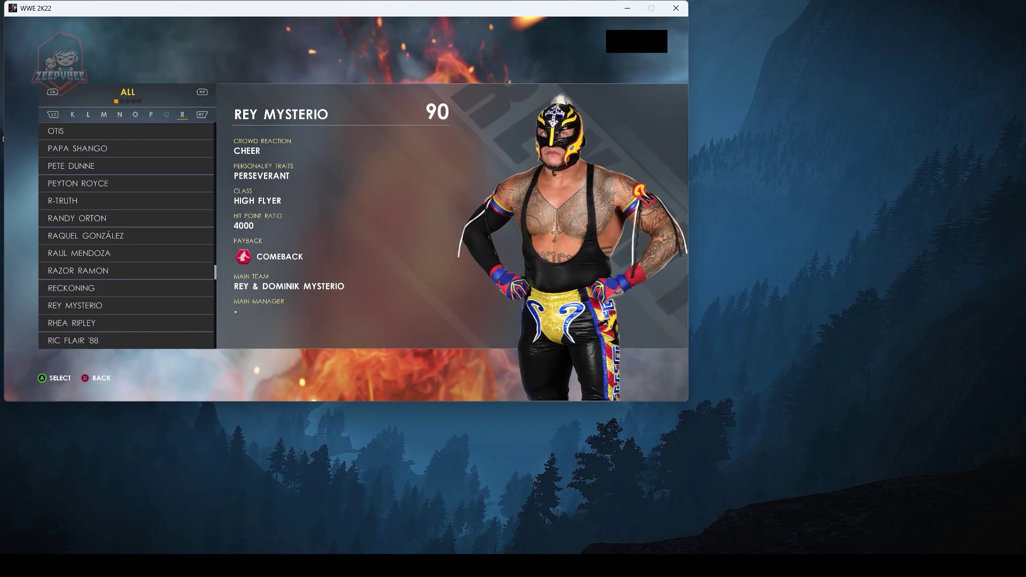
Step: In WWE 2K22, examine the Edit Superstars roster around the letter R and return to the main menu
key("Down")
key("Down")
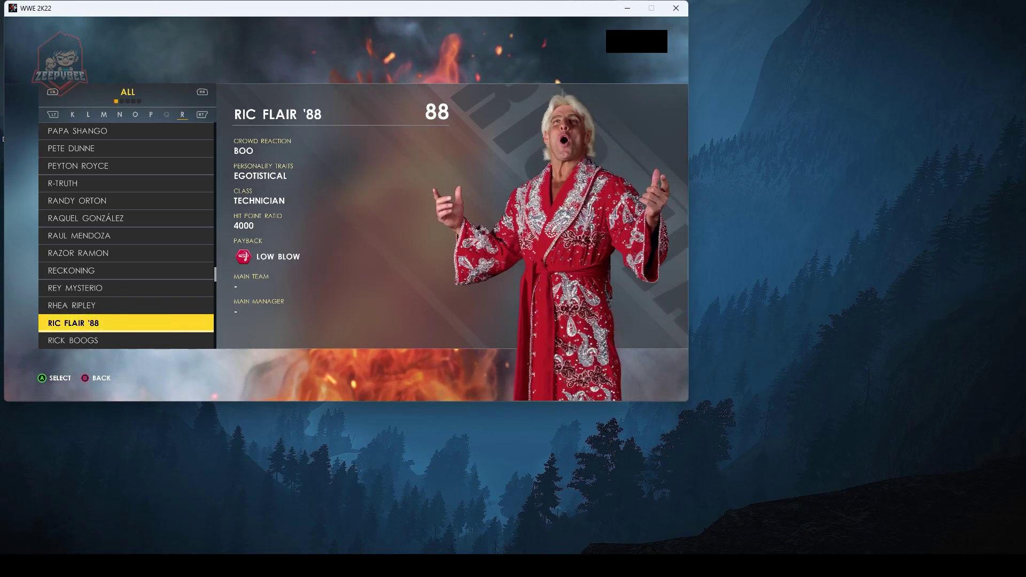
key("Up")
key("Up")
key("Escape")
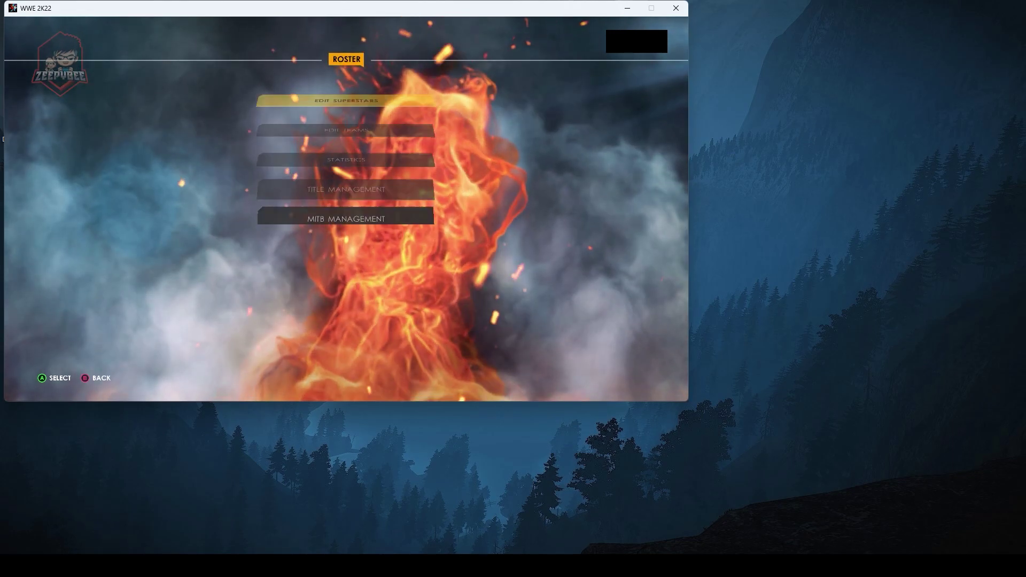
key("Escape")
key("Escape")
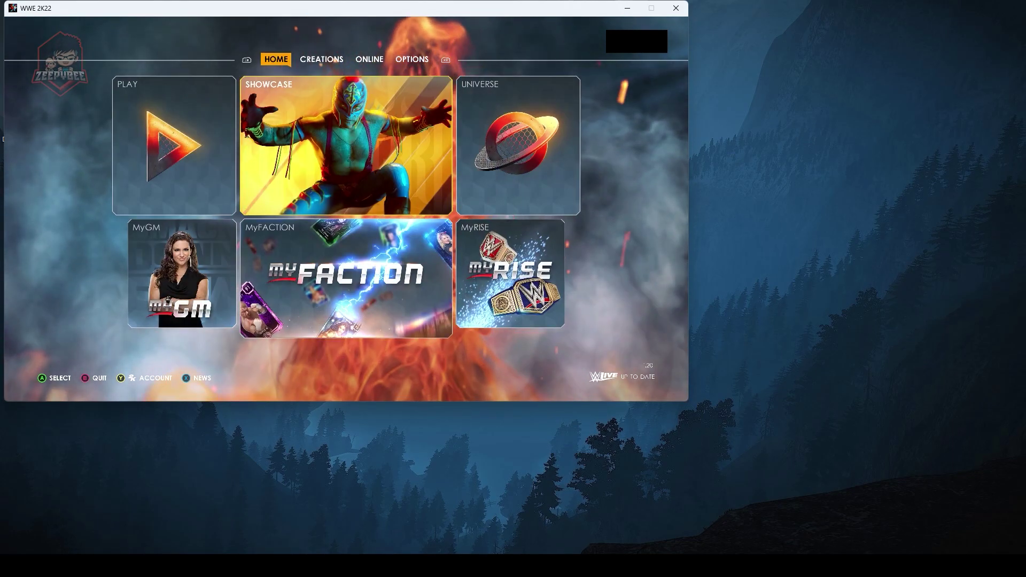
Step: Switch to Meta and run Unlock Everything while the game is running
left_click(467, 566)
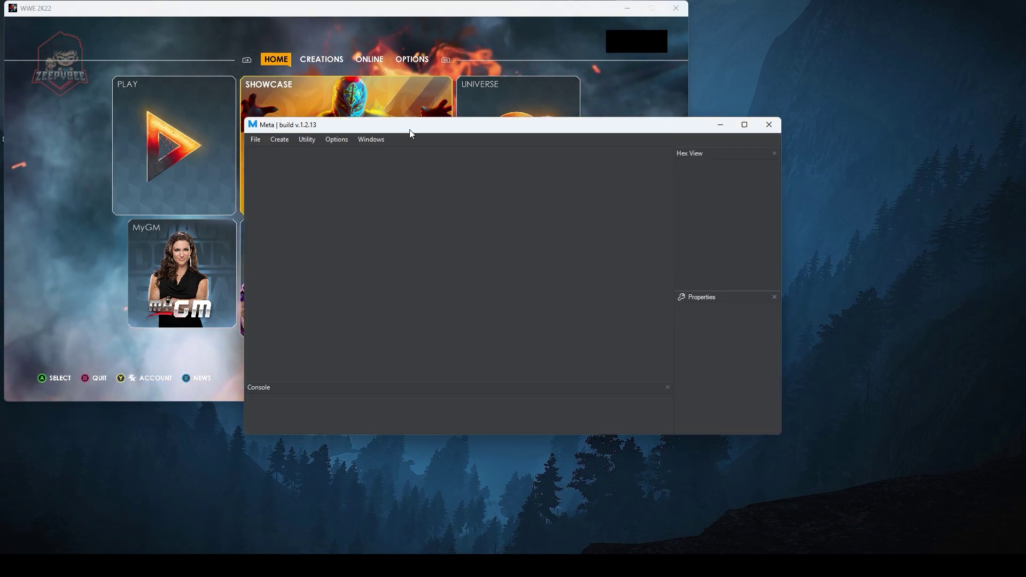
left_click(307, 139)
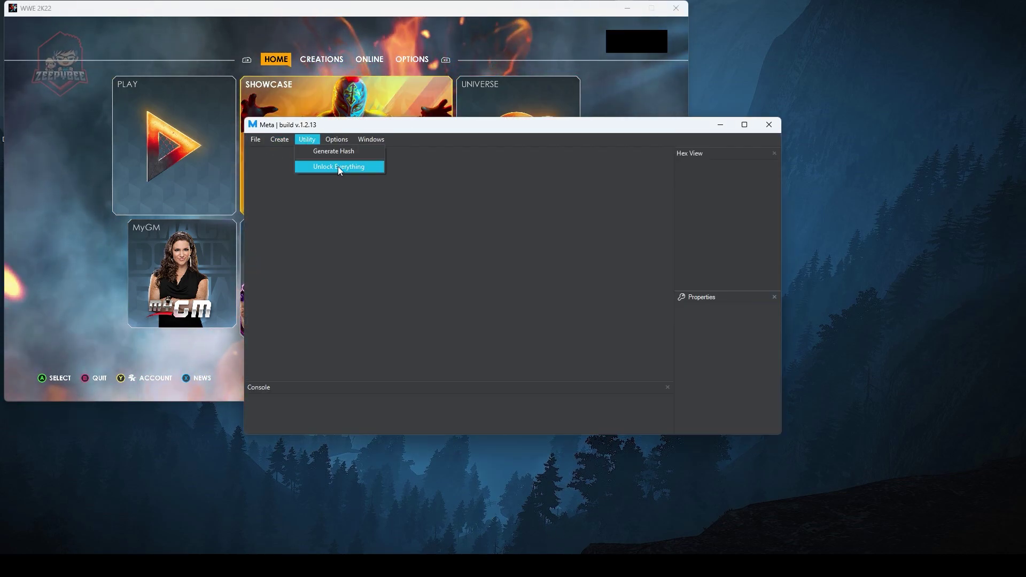
left_click(317, 167)
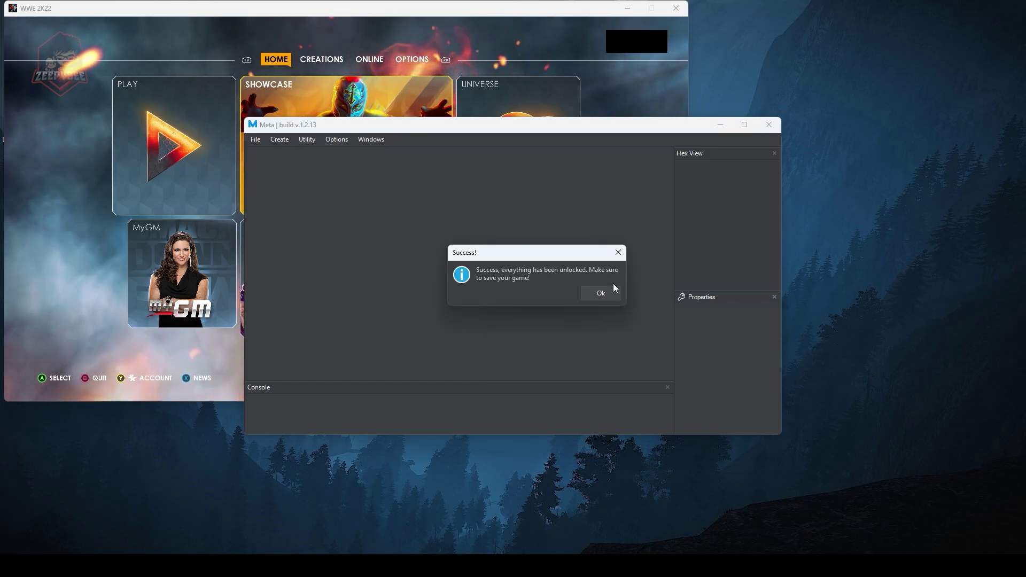
left_click(600, 292)
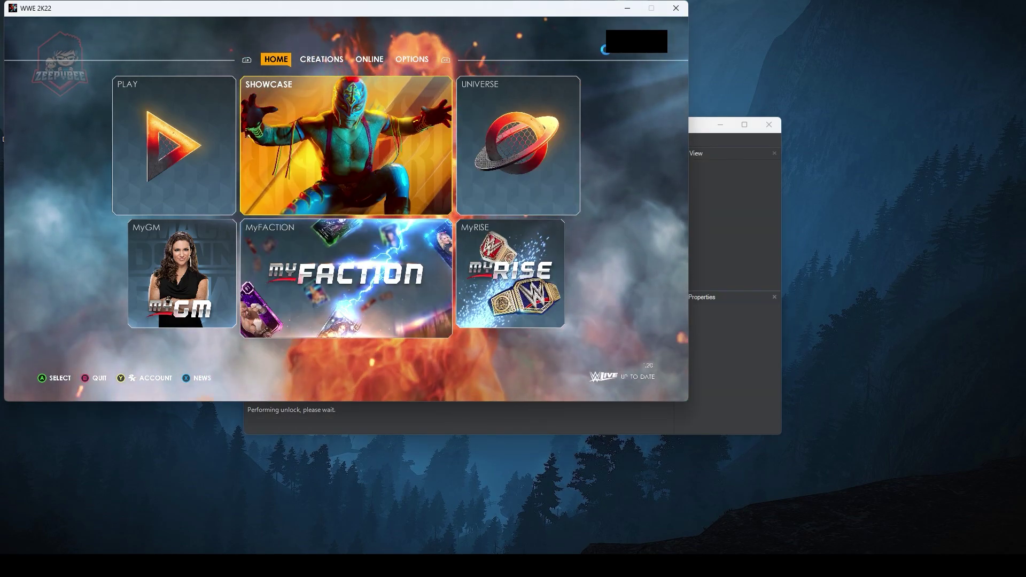
Step: Return to WWE 2K22 and open the Edit Superstars list in the roster options at the letter R
key("q")
key("Return")
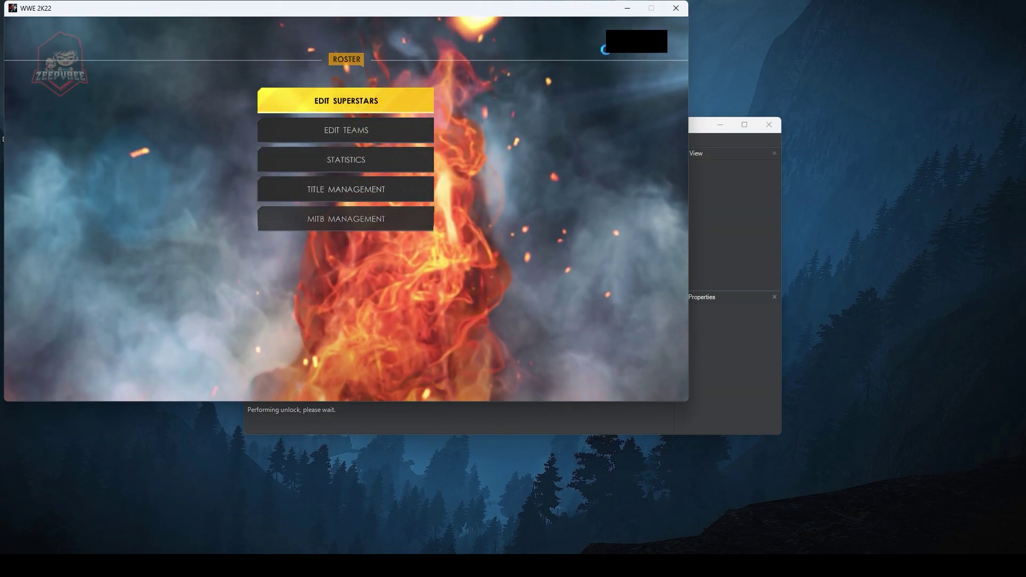
key("Return")
key("Return")
key("Return")
key("Down")
key("Escape")
key("Escape")
key("Down")
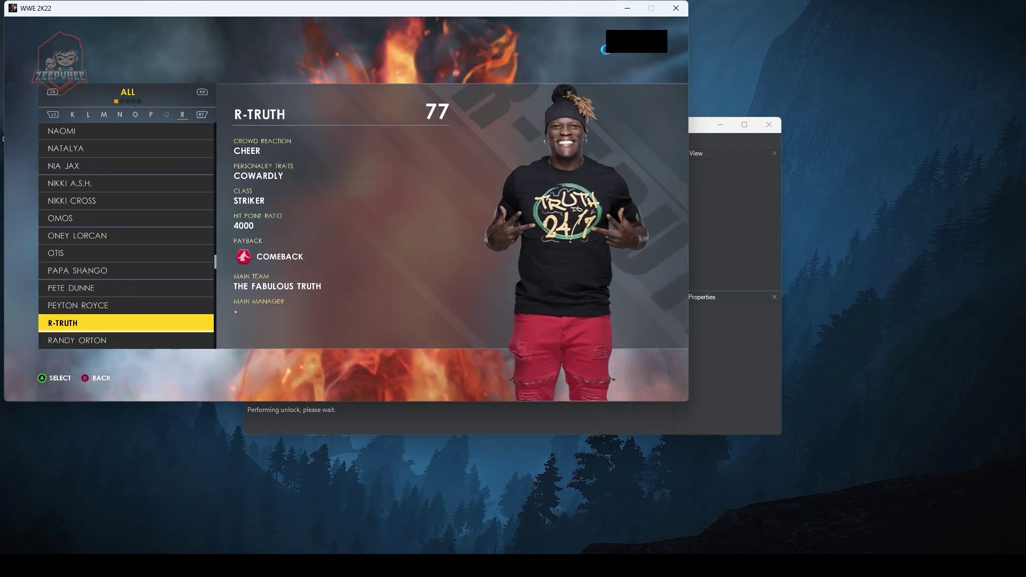
Step: Examine the Rey Mysterio variants in the superstar list
key("Down")
key("Down")
key("Down")
key("Down")
key("Down")
key("Down")
key("Down")
key("Down")
key("Down")
key("Down")
key("Down")
key("Down")
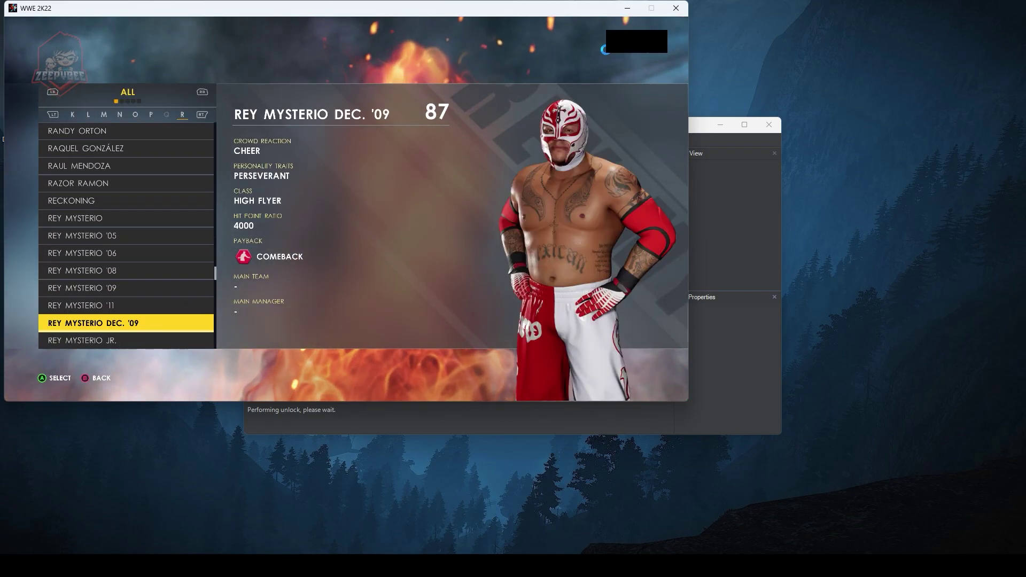
key("Down")
key("Down")
key("Down")
key("Up")
key("Up")
key("Up")
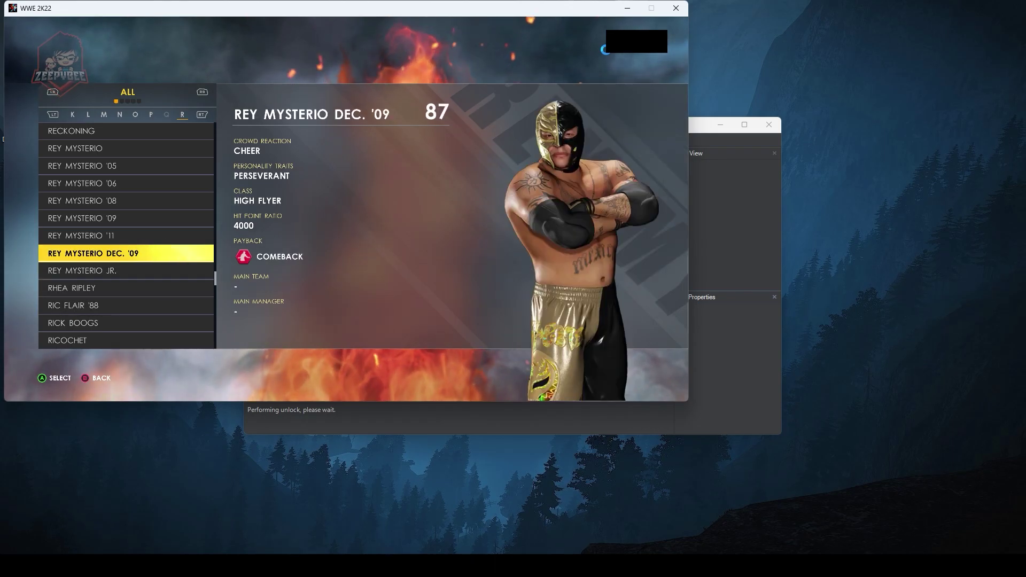
key("Up")
key("Up")
key("Up")
key("Up")
key("Up")
key("Up")
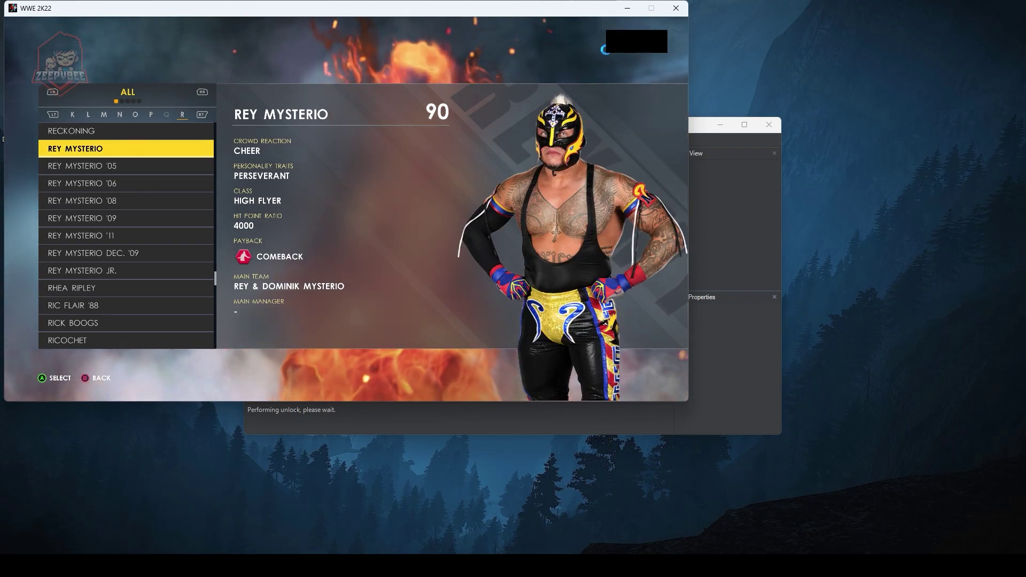
Step: Find JBL in the superstar list and open his edit page
key("Up")
key("Up")
key("Up")
key("Up")
key("Up")
key("Up")
key("Up")
key("Up")
key("Up")
key("Up")
key("Up")
key("Up")
key("Up")
key("Up")
key("Up")
key("Up")
key("Up")
key("Up")
key("Up")
key("Up")
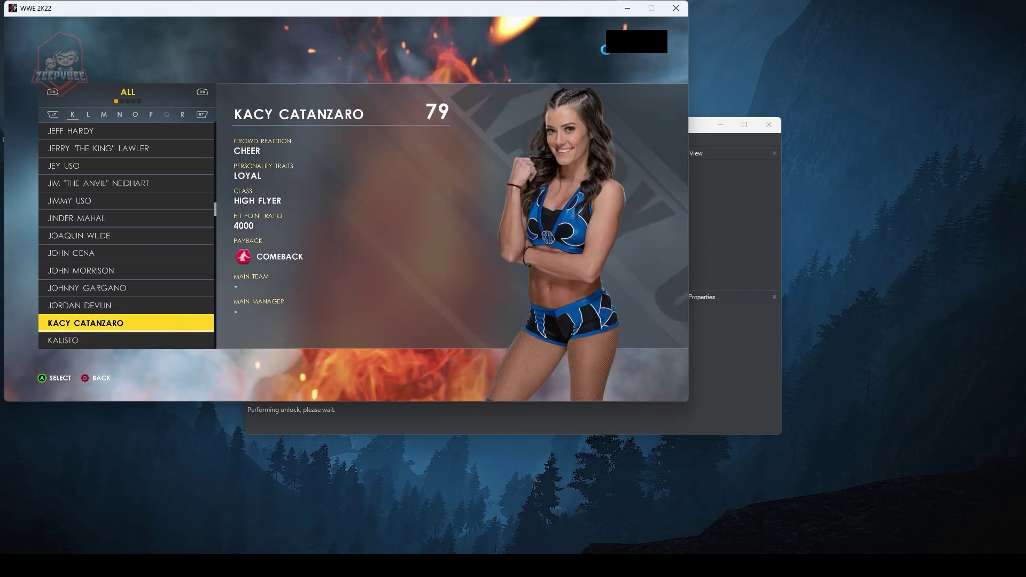
key("Up")
key("Up")
key("Up")
key("Up")
key("Up")
key("Up")
key("Up")
key("Up")
key("Up")
key("Up")
key("Up")
key("Up")
key("Up")
key("Down")
key("Down")
key("Down")
key("Up")
key("Up")
key("Return")
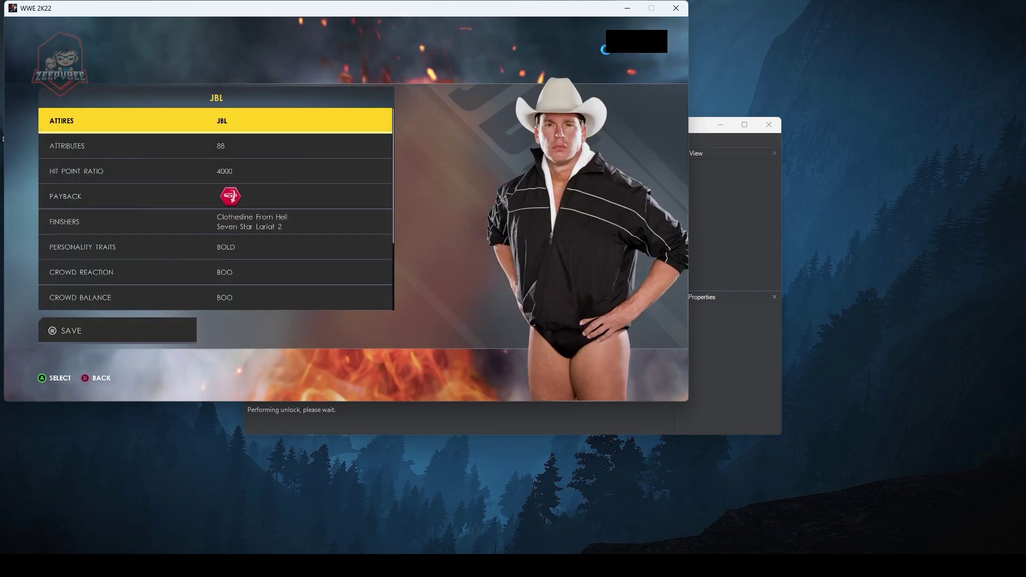
Step: Preview the JBL Judgment Day 2006 attire on JBL's edit page and back out of the page
key("Return")
key("Down")
key("Return")
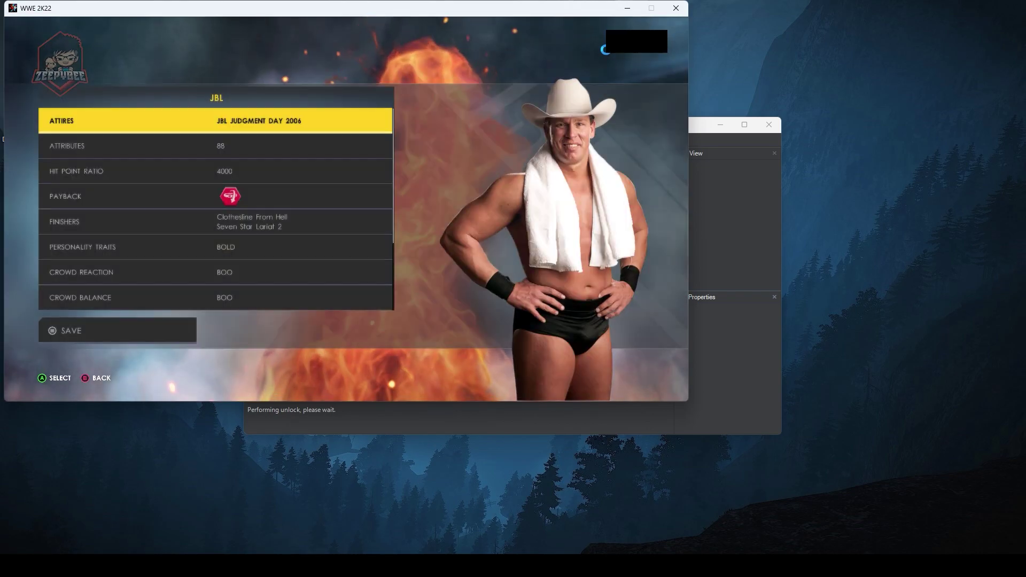
key("Escape")
key("Up")
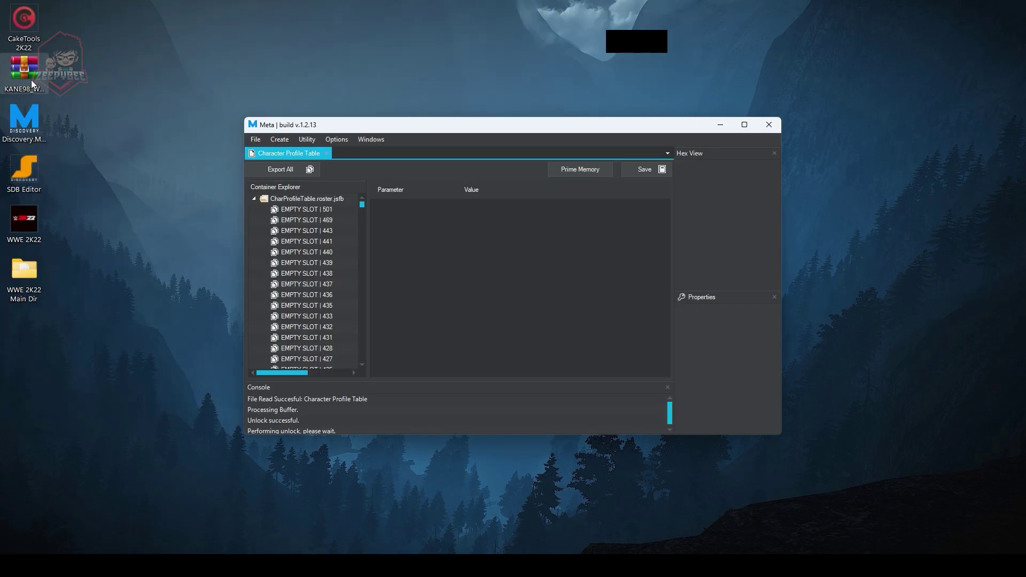
Step: Open KANE98_WWE2K22_by-zeepybee.zip from the desktop and look over its _mods and META_ch-prof_files folders
double_click(31, 79)
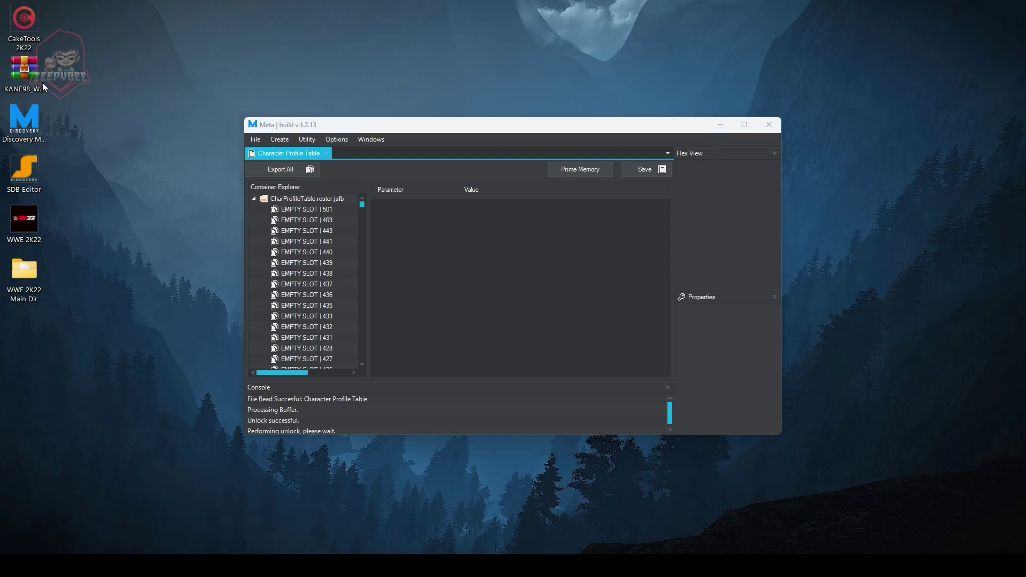
left_click_drag(253, 75, 195, 32)
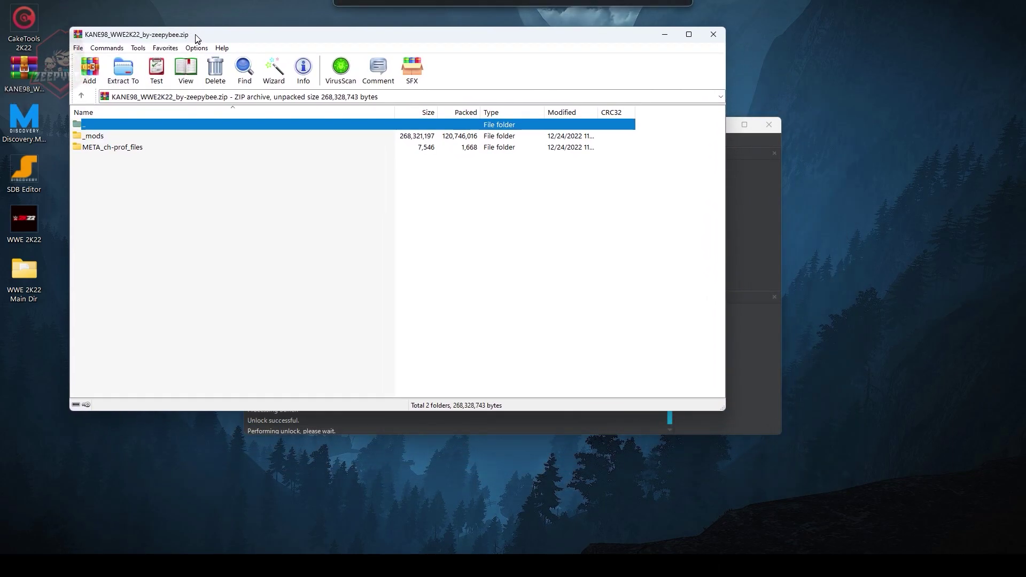
left_click(131, 135)
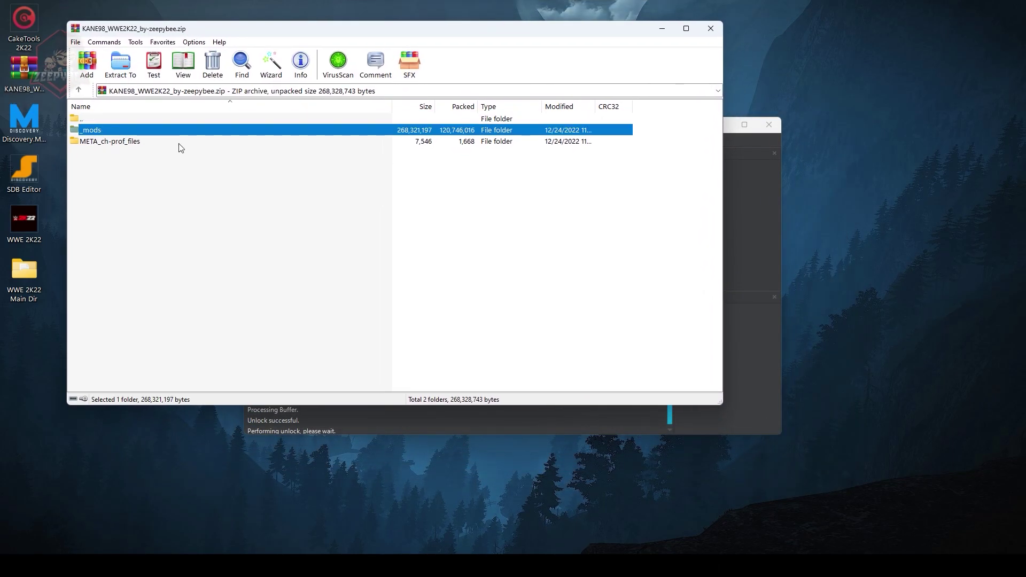
left_click(106, 142)
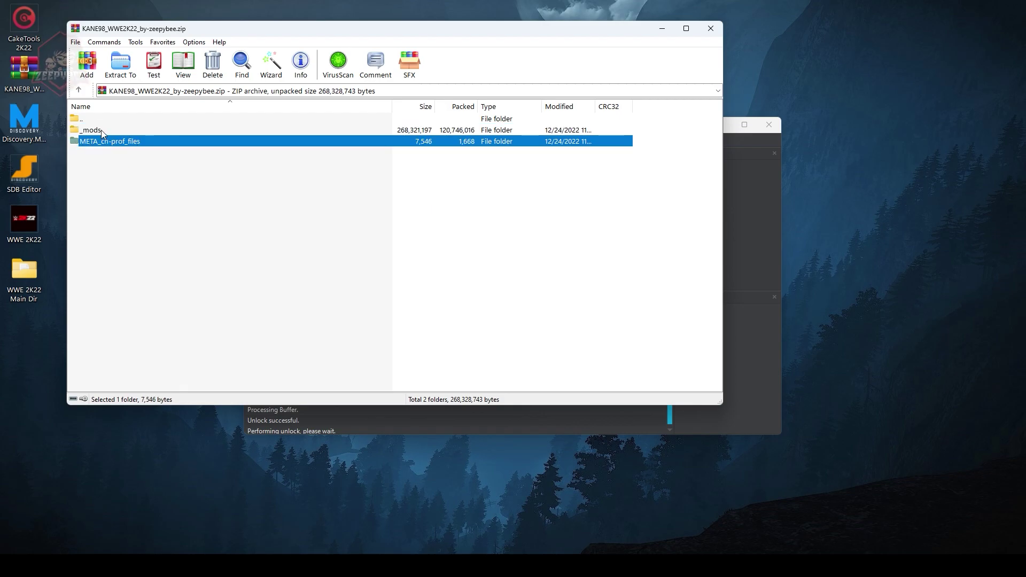
left_click(101, 130)
left_click(94, 142)
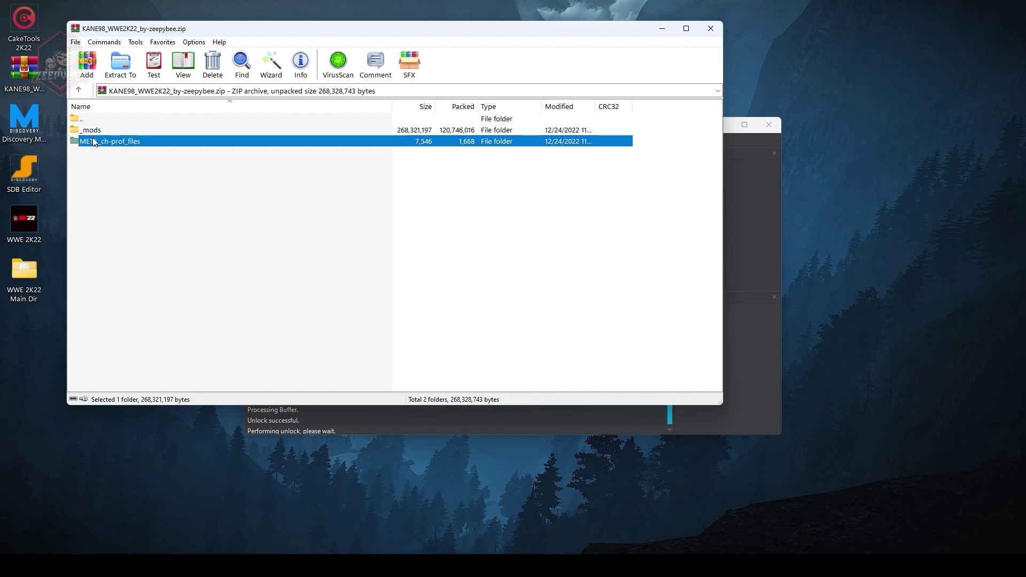
left_click(91, 130)
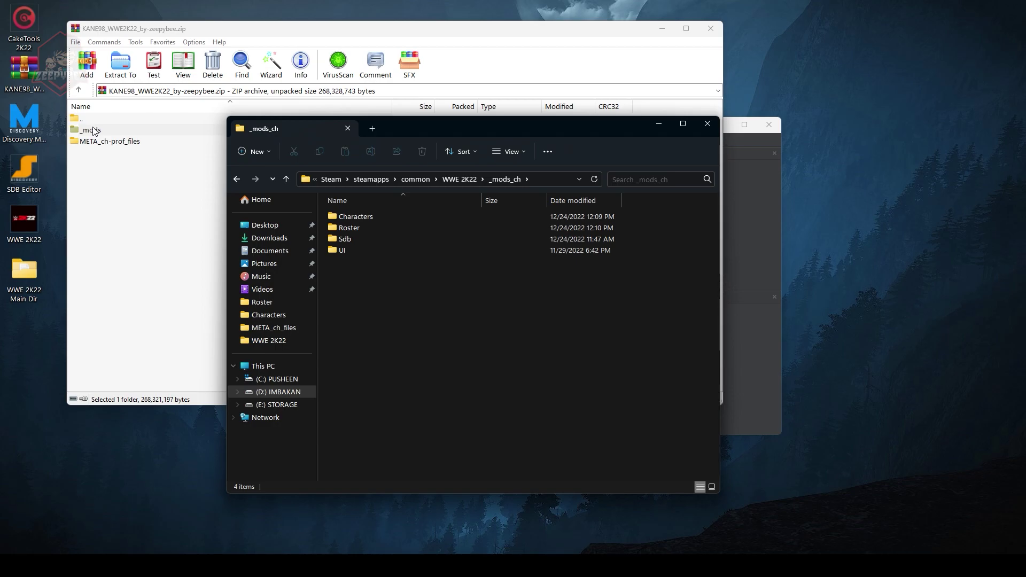
Step: Extract the Characters, Sdb and UI folders from the archive's _mods folder into the game's _mods_ch folder
double_click(114, 131)
left_click_drag(126, 194, 414, 458)
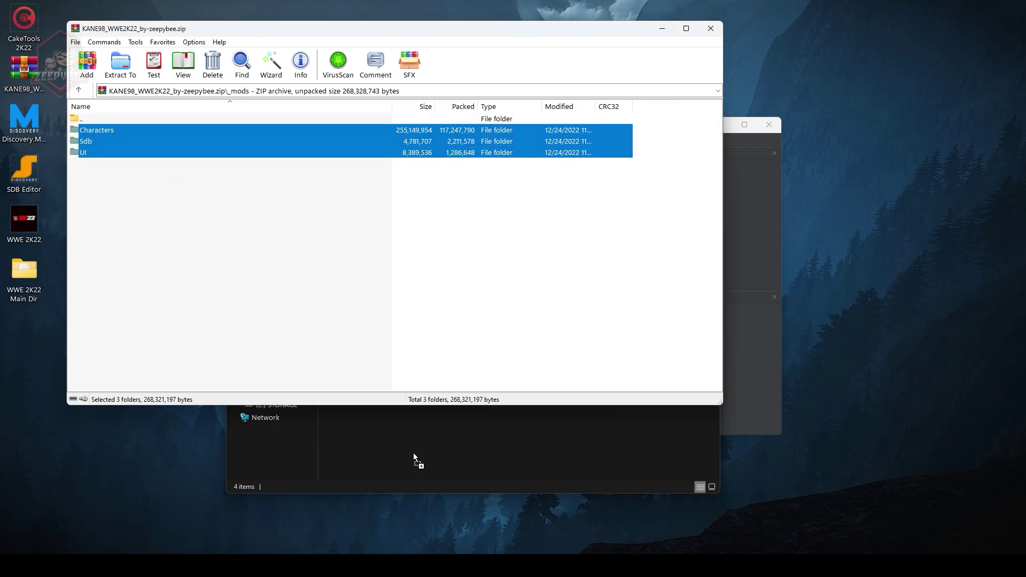
left_click(90, 139)
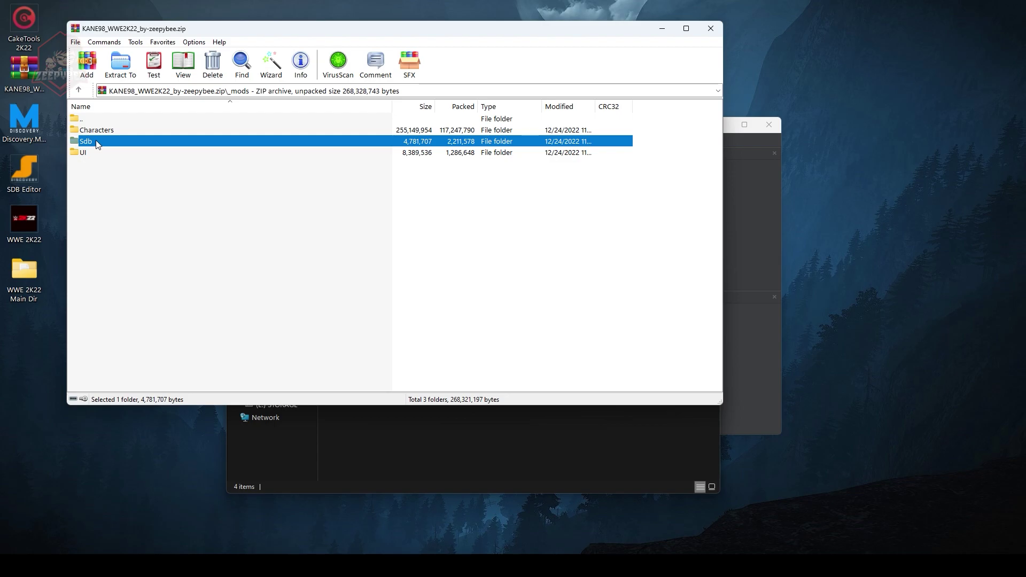
left_click(97, 174)
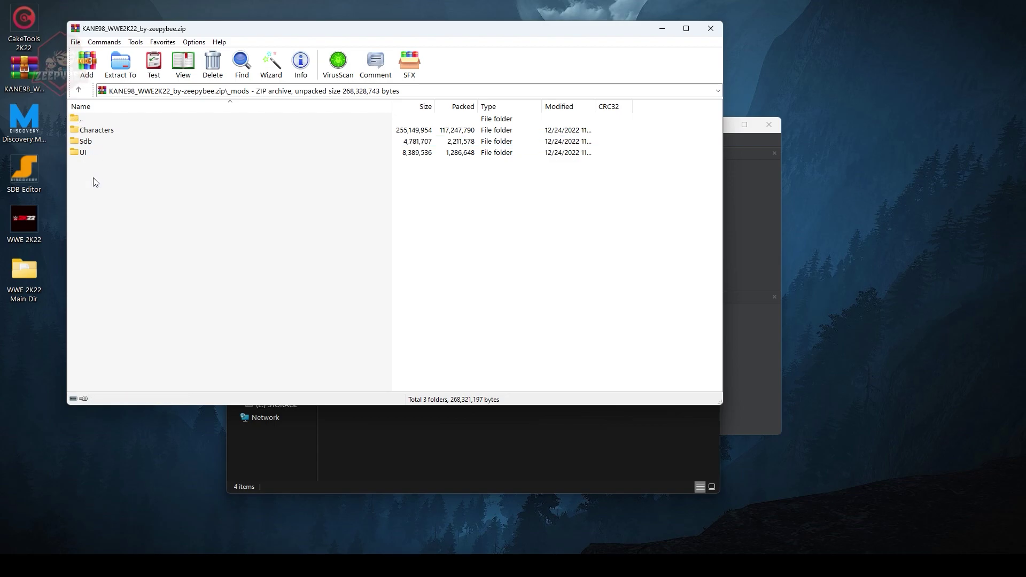
left_click_drag(93, 178, 85, 131)
left_click_drag(433, 422, 444, 424)
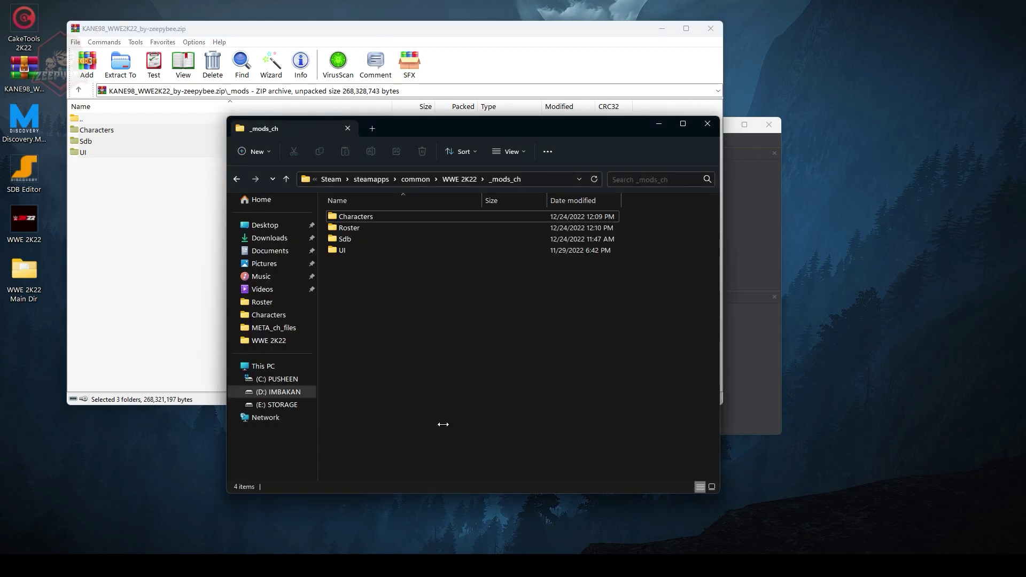
left_click(488, 197)
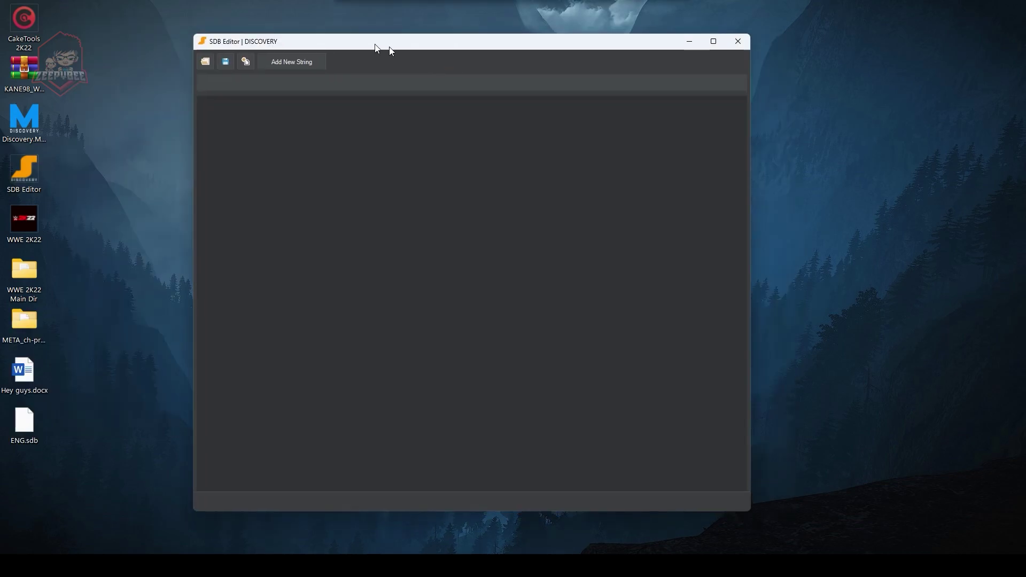
Step: Open ENG.sdb from _mods_ch\Sdb and ENG.sdb from the desktop in two SDB Editor windows, showing the last strings of each
double_click(36, 172)
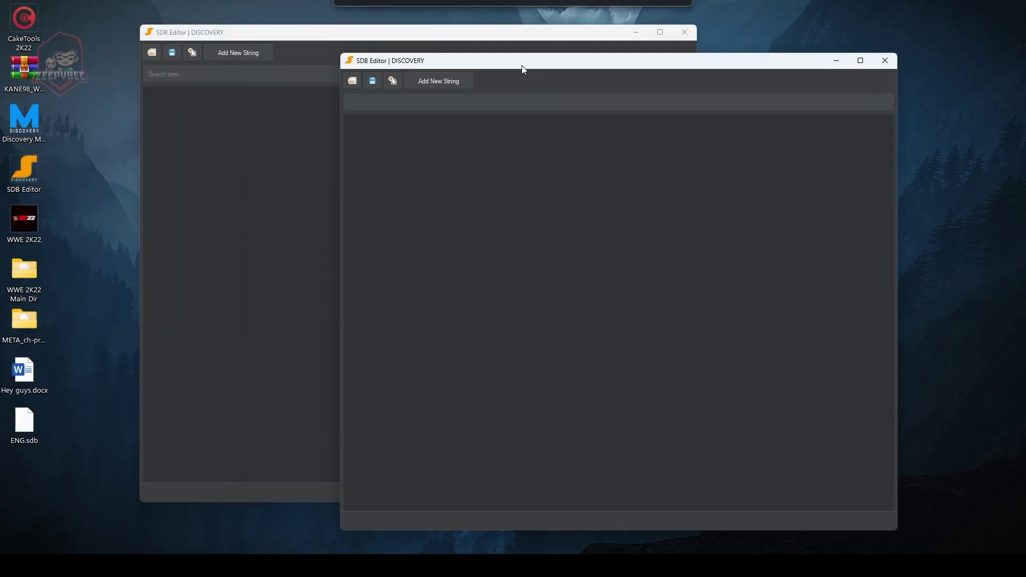
left_click(151, 52)
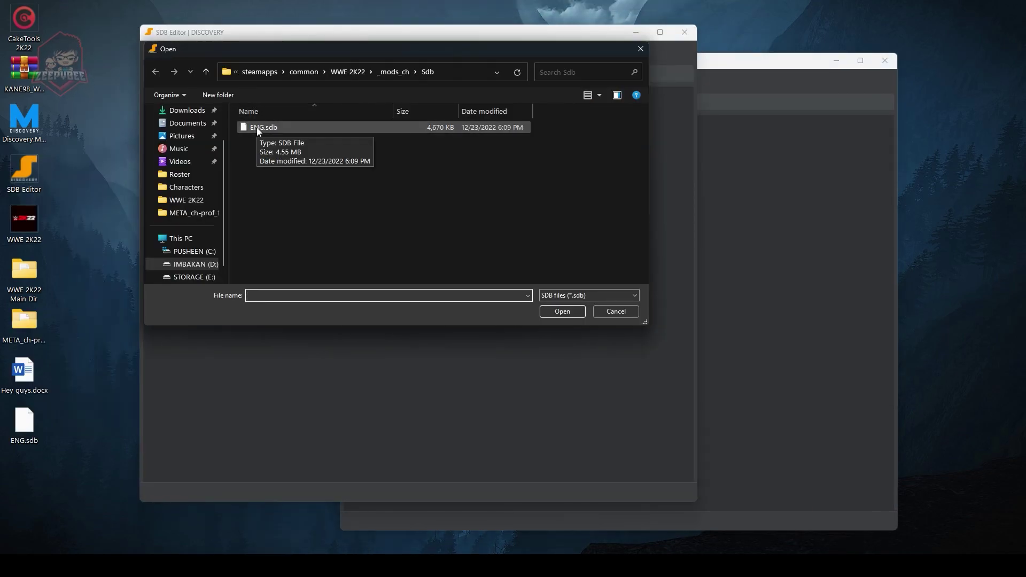
double_click(257, 127)
left_click_drag(690, 101, 697, 479)
left_click(813, 291)
left_click(353, 81)
scroll(762, 190, "down", 5)
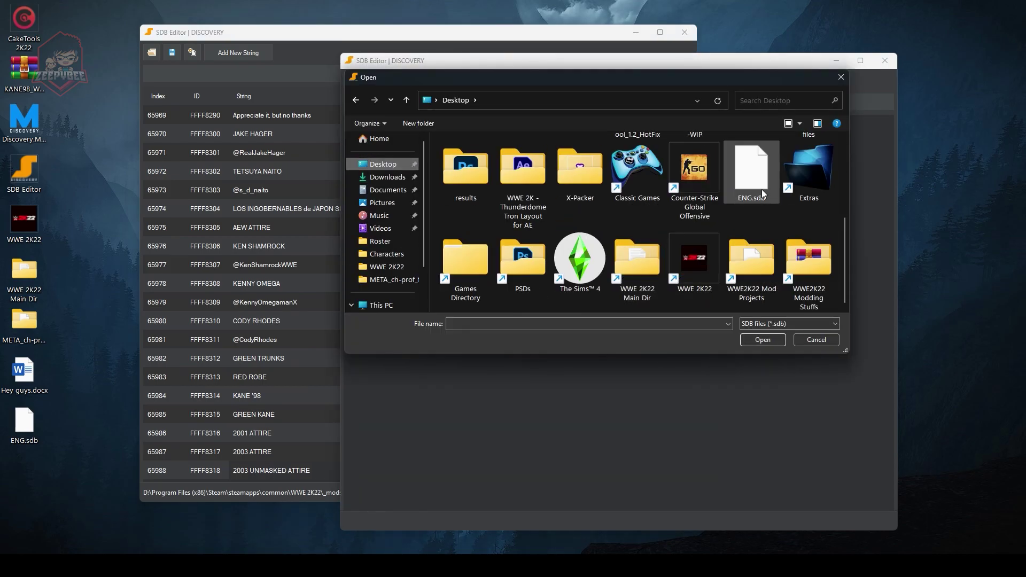
double_click(762, 194)
left_click_drag(889, 130, 903, 512)
Step: Add the strings KANE '98 with ID FFFF8314 and GREEN KANE with ID FFFF8315 to the desktop ENG.sdb
left_click(213, 397)
left_click(738, 89)
double_click(302, 398)
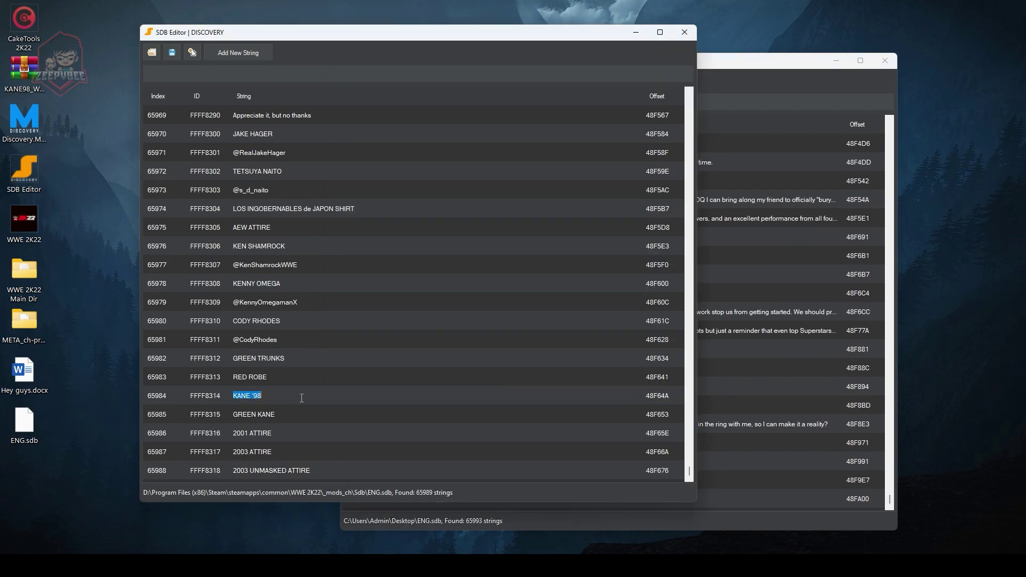
left_click(738, 291)
left_click(544, 294)
left_click(213, 415)
left_click(738, 89)
left_click(449, 83)
double_click(252, 415)
left_click(738, 291)
left_click(544, 294)
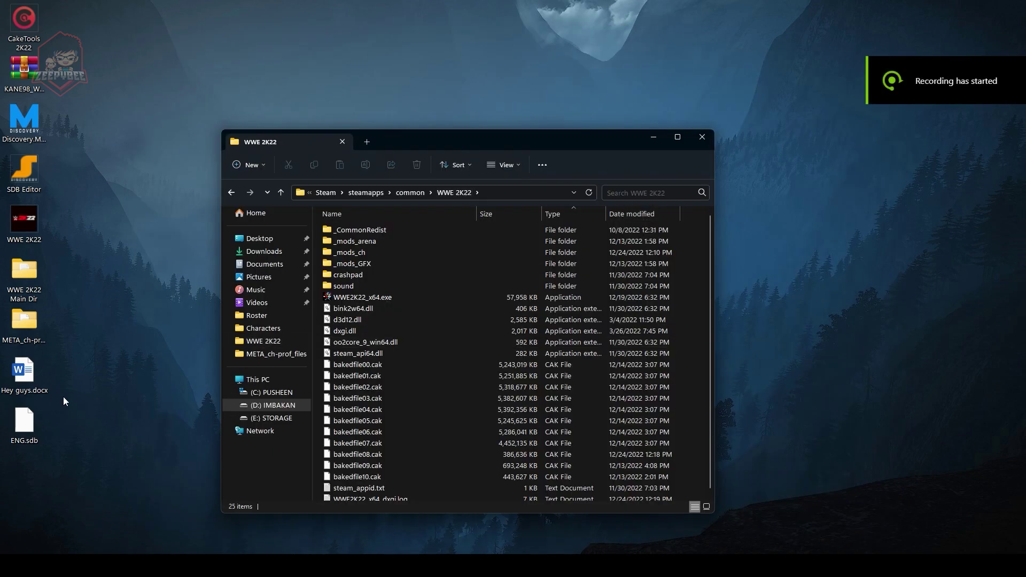
Step: Move the desktop ENG.sdb into the _mods_ch\Sdb folder, replacing the existing file, and close the folder window
left_click(24, 423)
key("ctrl+x")
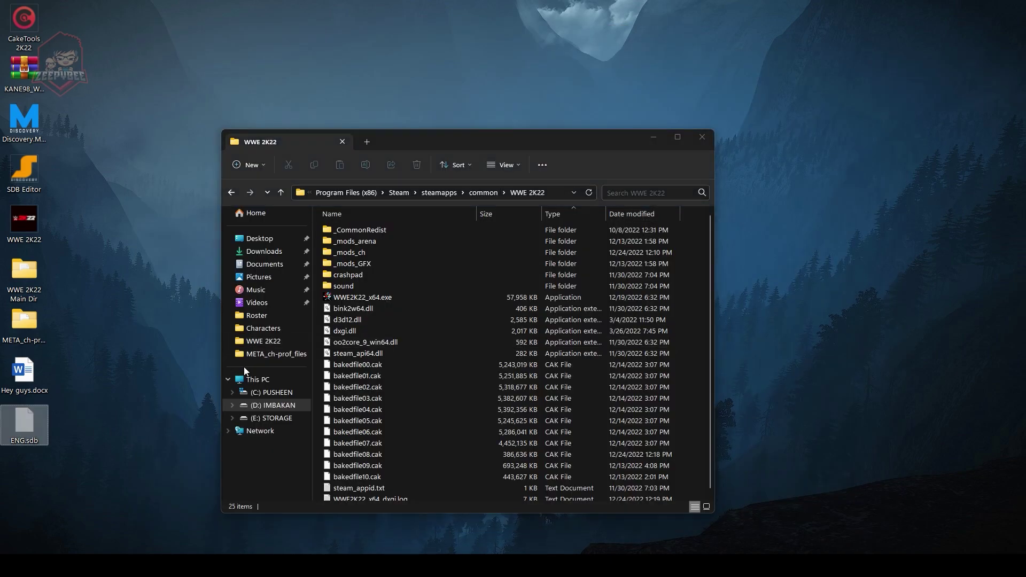
double_click(347, 252)
double_click(327, 242)
key("ctrl+v")
left_click(458, 197)
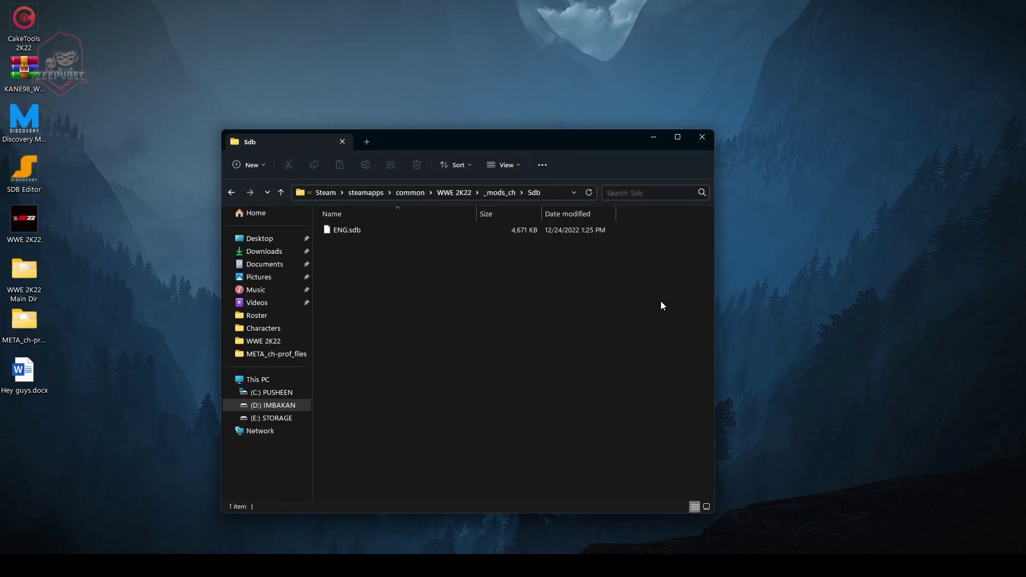
left_click(703, 137)
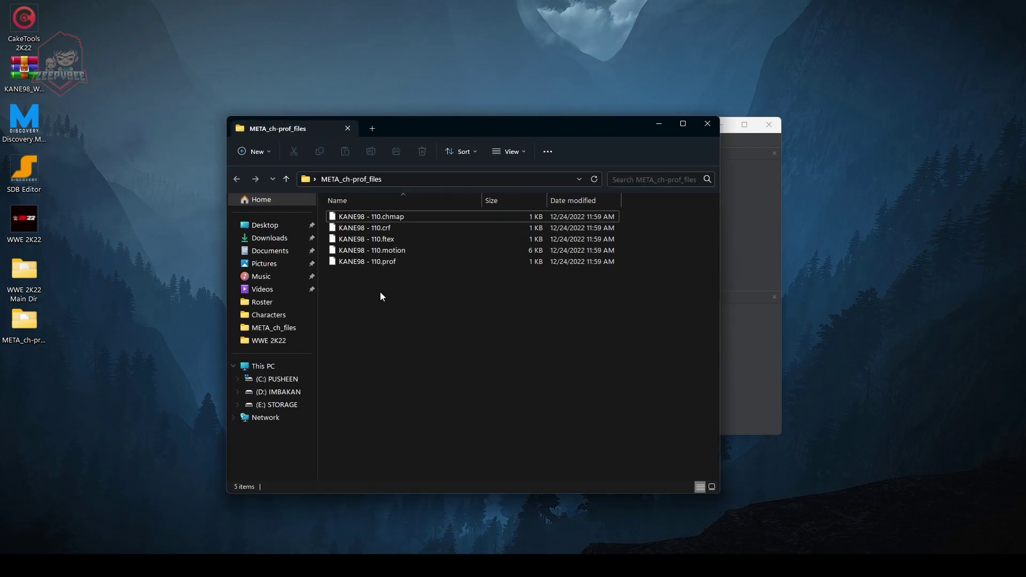
Step: Review the KANE98 - 110 files in the META_ch-prof_files folder and close it
left_click_drag(380, 292, 366, 205)
left_click(415, 334)
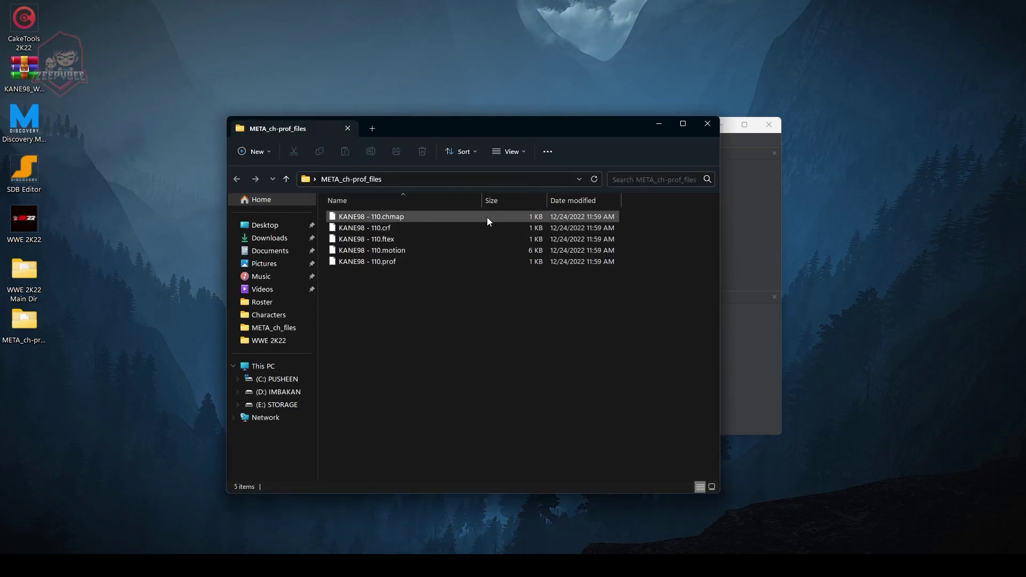
left_click(708, 124)
Step: In Meta's Character Profile Table, unlock 10 attires for empty slot 110
scroll(293, 242, "down", 5)
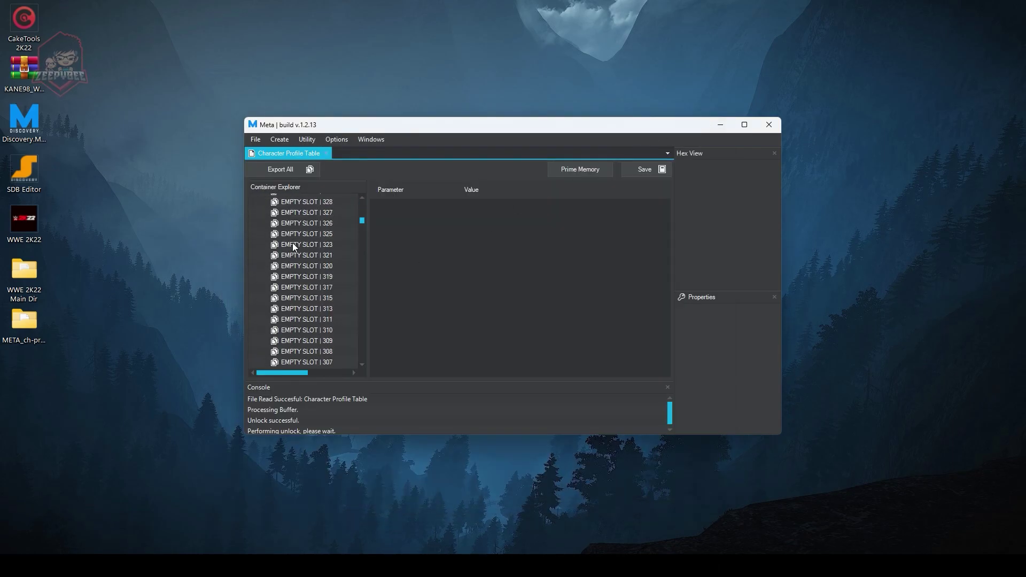
left_click(323, 254)
right_click(323, 252)
mouse_move(349, 259)
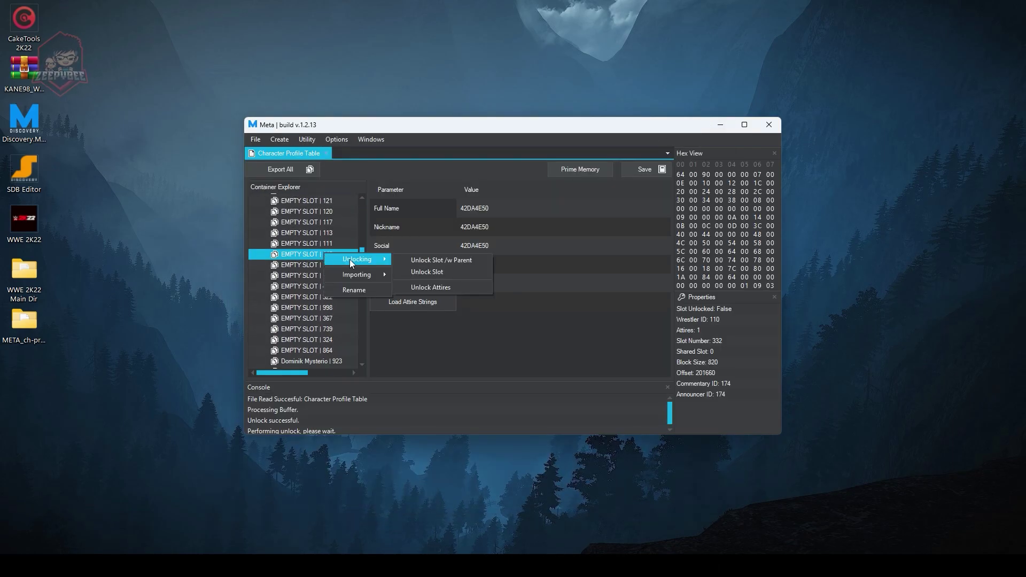
left_click(428, 286)
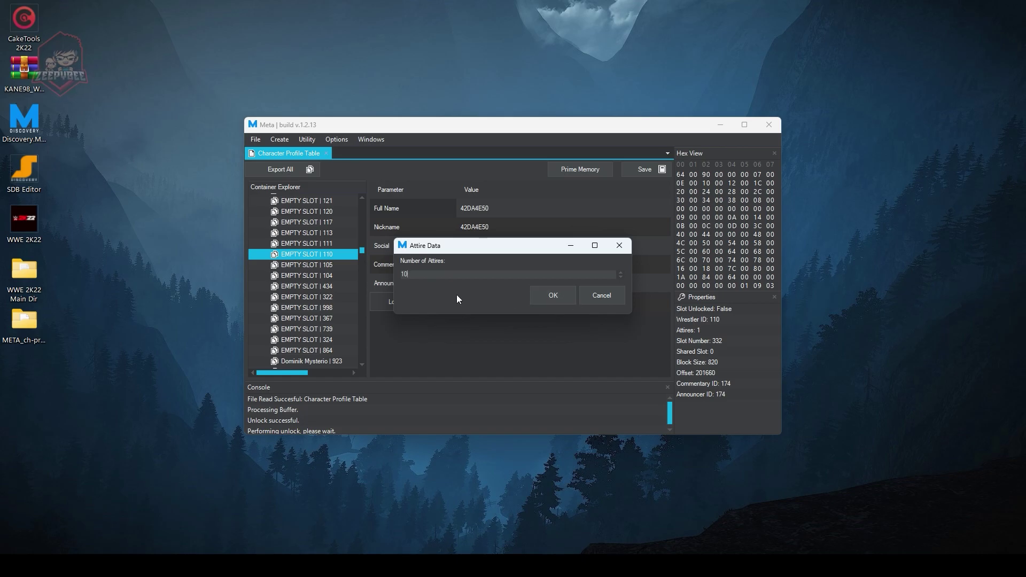
left_click(558, 295)
left_click(555, 296)
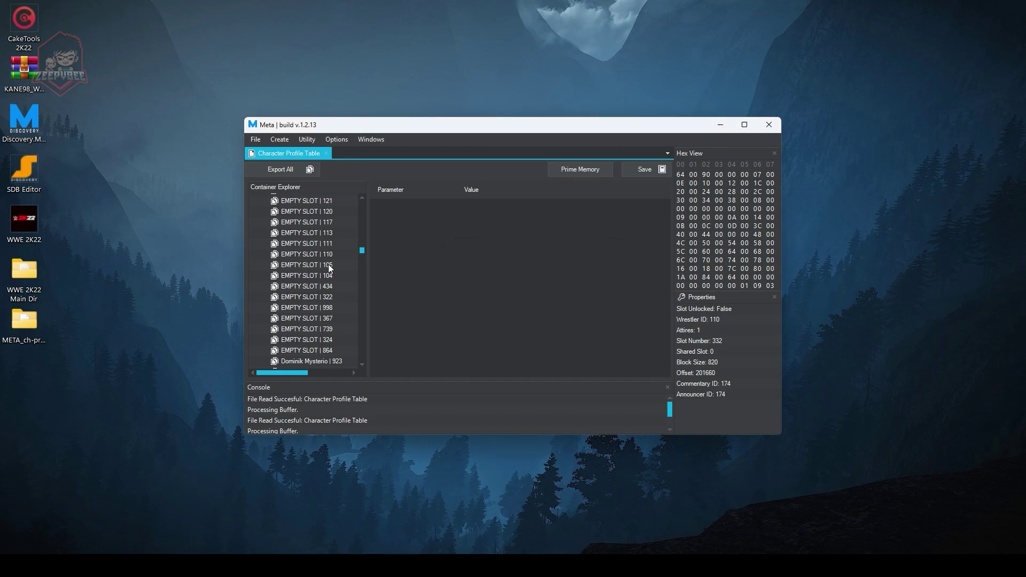
Step: Import KANE98 - 110.crf from the desktop META_ch-prof_files folder into empty slot 110
left_click(331, 255)
right_click(330, 256)
left_click(440, 283)
scroll(286, 293, "up", 1)
left_click(286, 228)
scroll(545, 296, "down", 3)
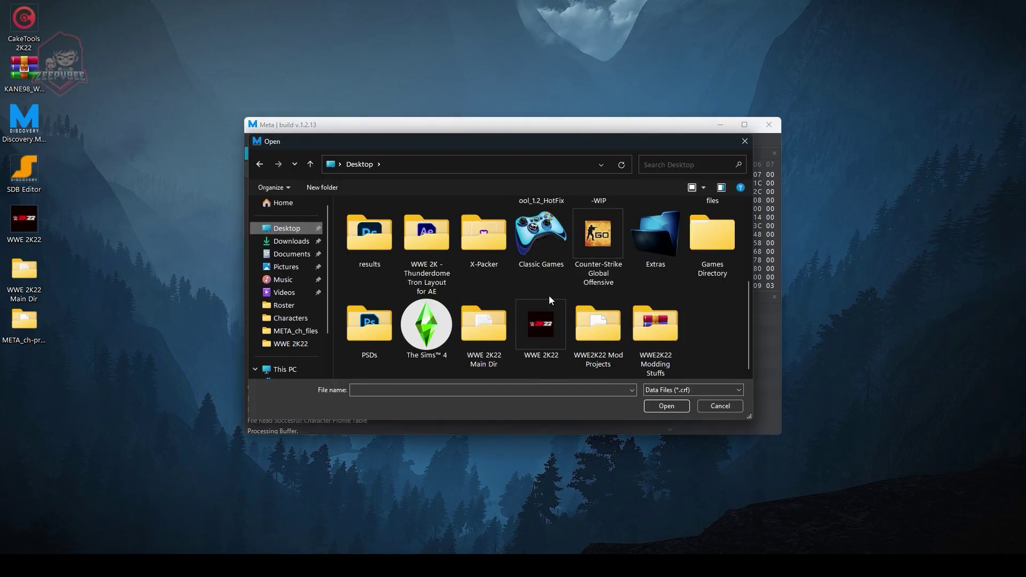
scroll(549, 296, "up", 3)
double_click(715, 298)
double_click(390, 219)
left_click(552, 296)
left_click(553, 297)
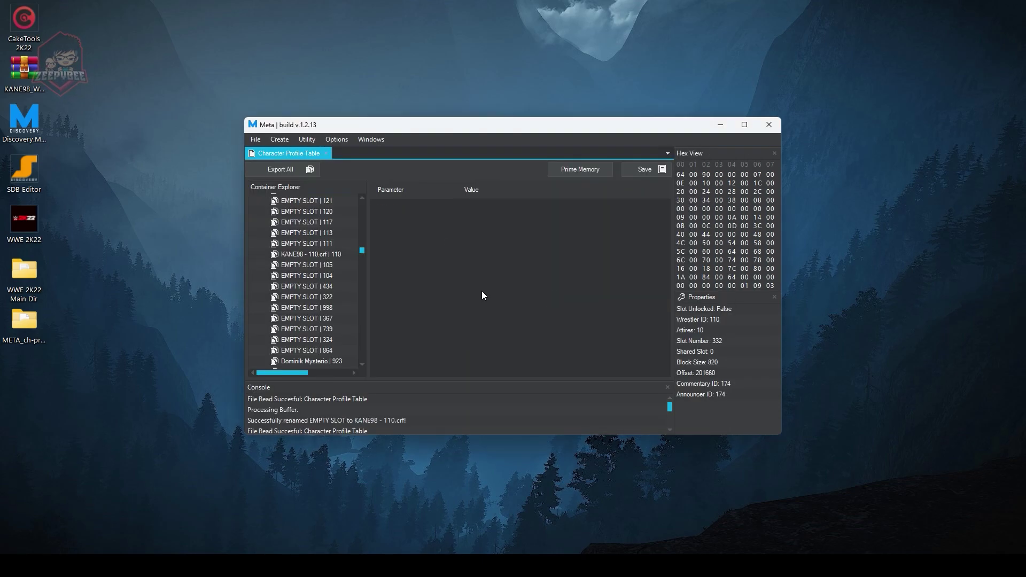
Step: Load the attire strings of the KANE98 profile in slot 110 and check its alternate attires
left_click(330, 254)
left_click(439, 302)
left_click(554, 294)
scroll(473, 266, "down", 1)
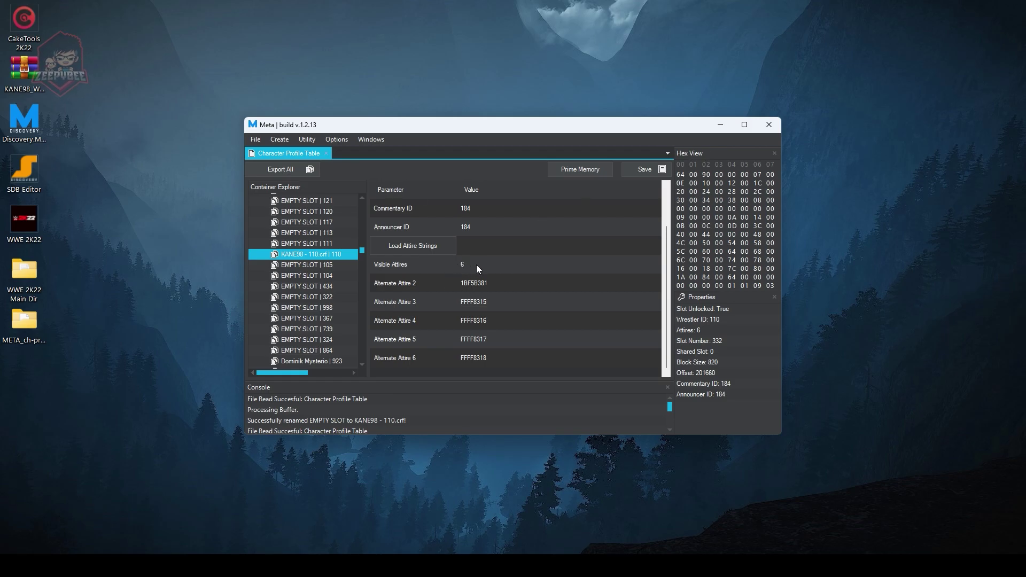
Step: Open CharacterMapping.jsfb from the Characters folder and search it for existing slot 110 entries
left_click(258, 142)
left_click(422, 181)
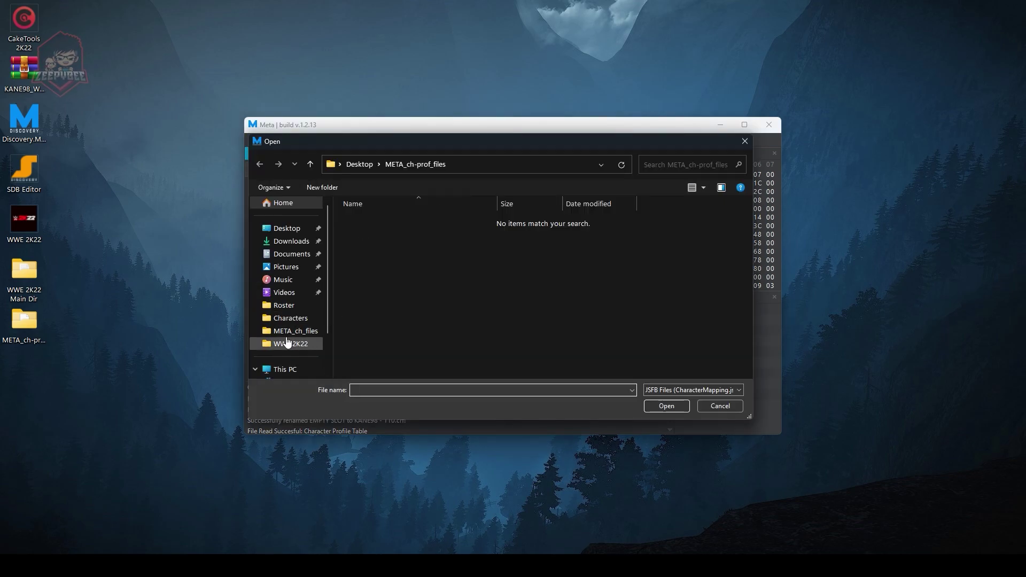
left_click(281, 317)
double_click(393, 306)
key("ctrl+f")
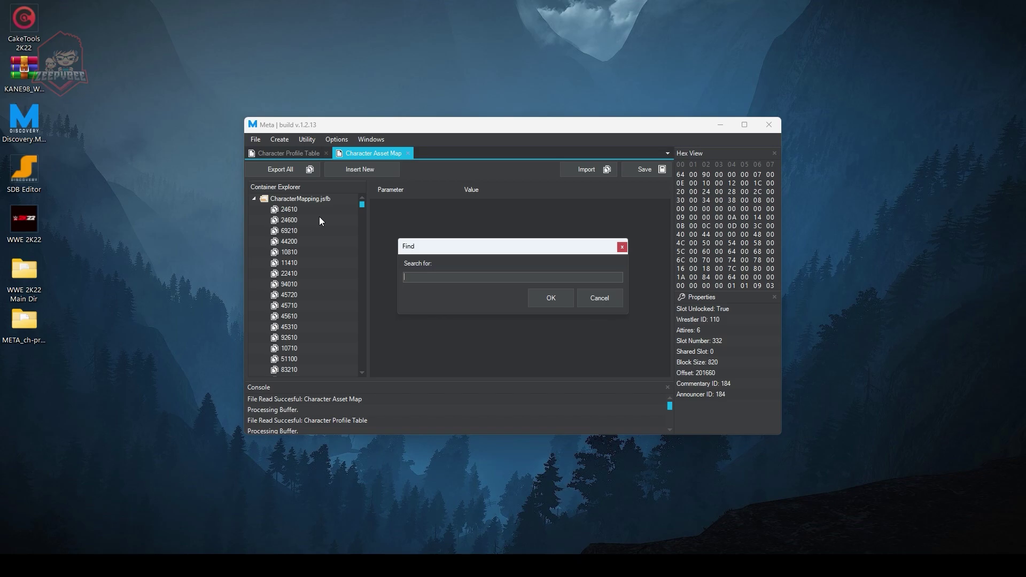
key("Return")
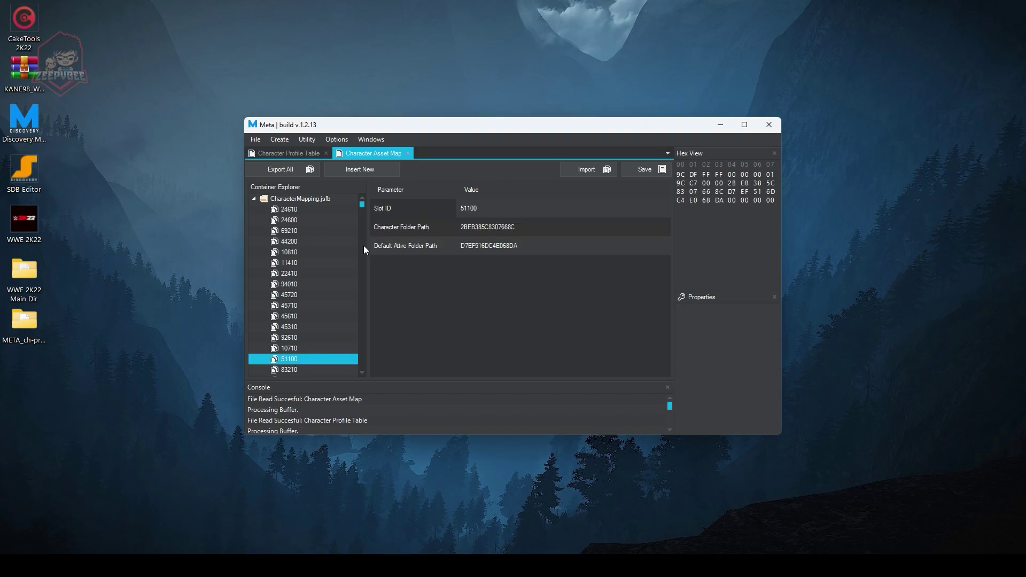
key("ctrl+f")
key("Return")
Step: Import KANE98 - 110.chmap from META_ch-prof_files into the Character Asset Map and select entry 11050
left_click(587, 169)
left_click(295, 230)
double_click(377, 223)
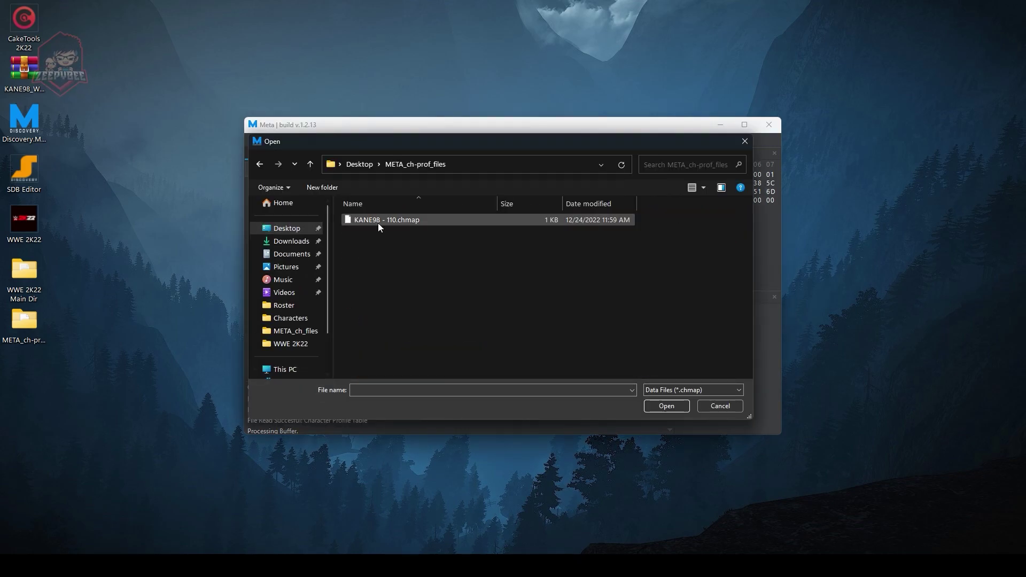
double_click(398, 221)
left_click(286, 209)
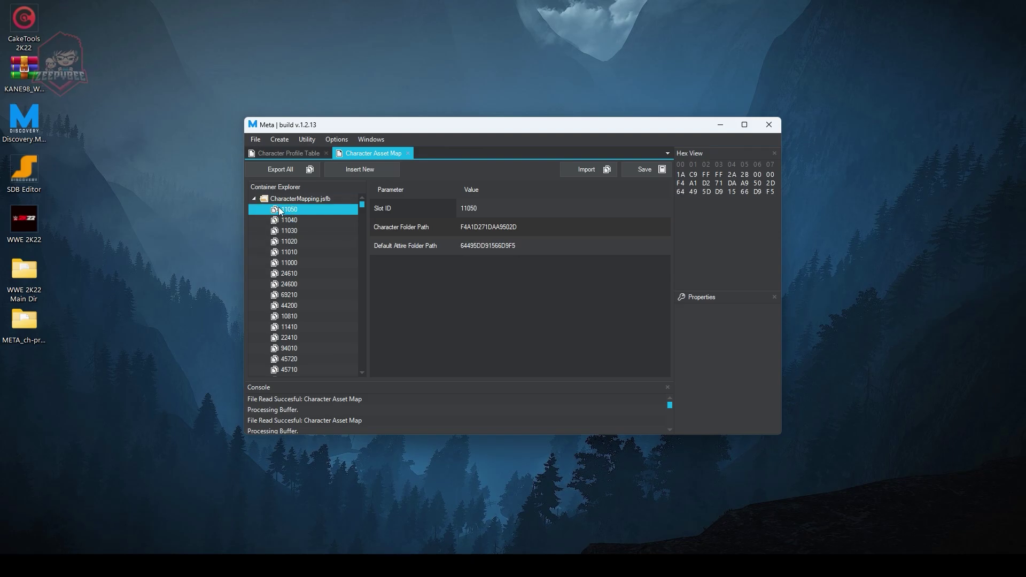
Step: Close the Character Asset Map and open FaceTextures.jsfb
left_click(407, 154)
left_click(255, 139)
mouse_move(277, 154)
mouse_move(350, 165)
left_click(422, 188)
left_click(297, 231)
double_click(438, 222)
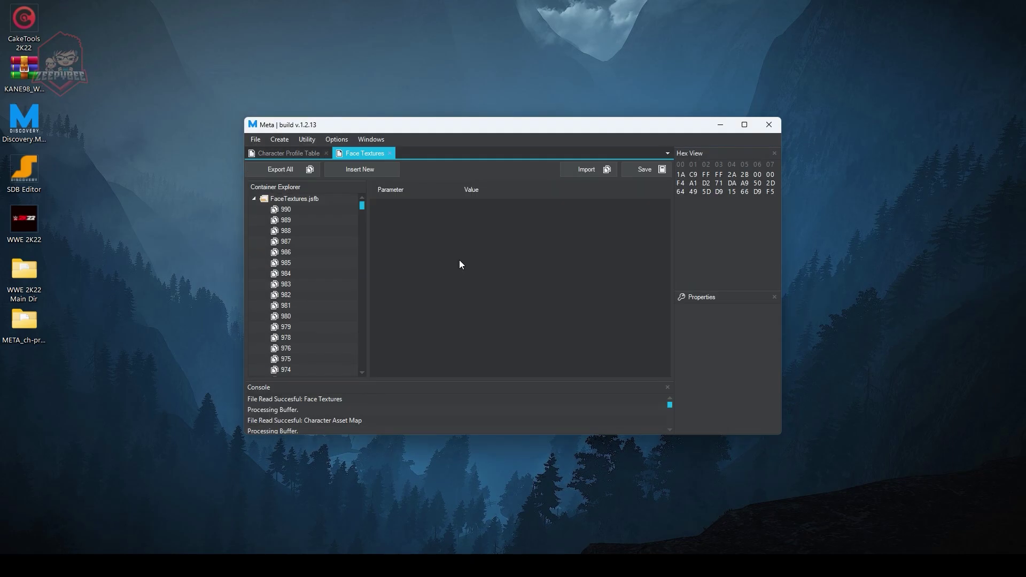
Step: Search the face textures list for 110
left_click(321, 201)
key("ctrl+f")
type("110")
key("Return")
left_click(552, 293)
Step: Import KANE98 - 110.ftex from META_ch-prof_files into the Face Textures table, check entry 110 and save FaceTextures.jsfb
left_click(588, 169)
left_click(288, 228)
double_click(387, 222)
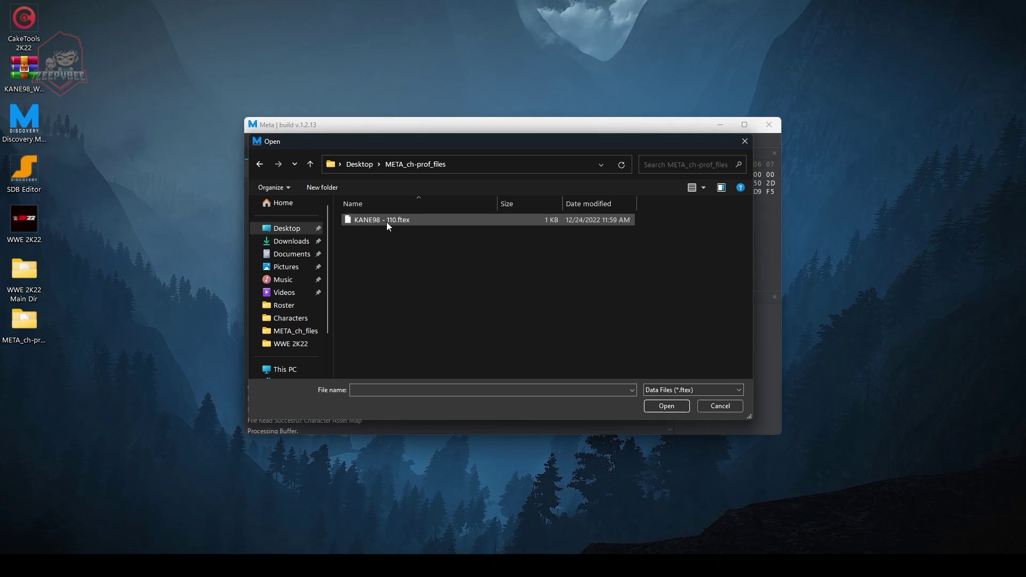
double_click(386, 222)
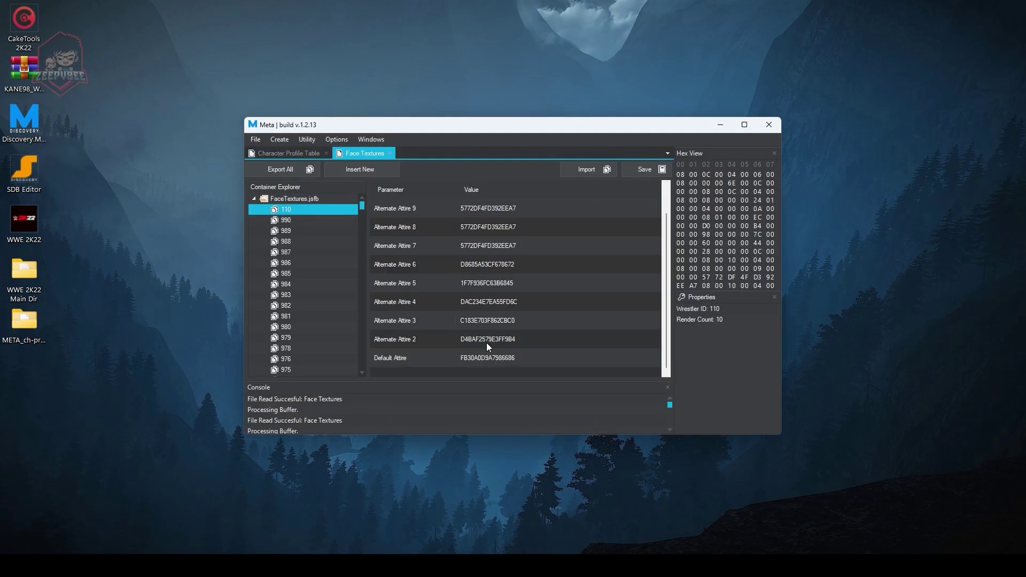
scroll(487, 342, "up", 1)
left_click(637, 170)
left_click(334, 256)
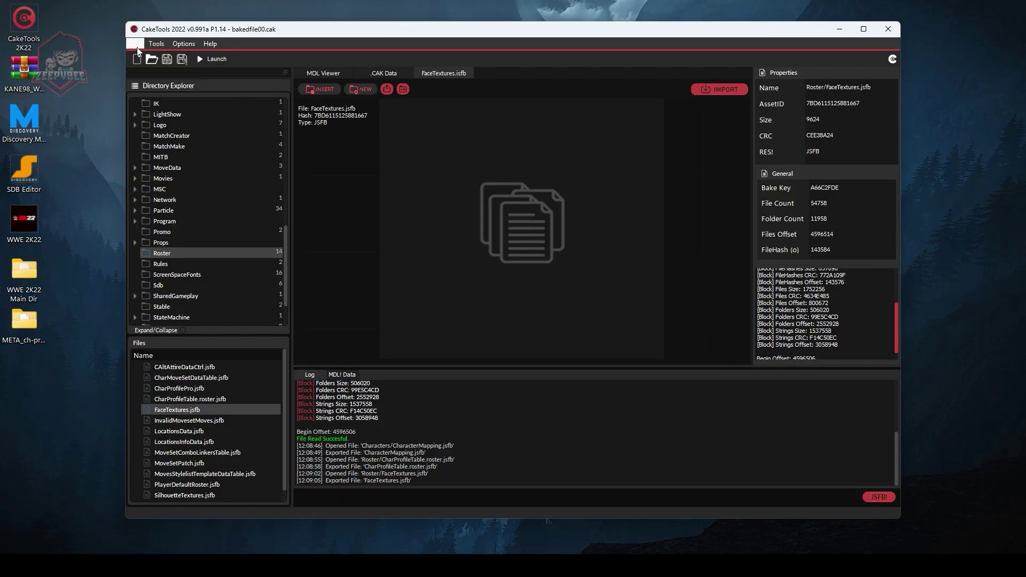
Step: Switch to CakeTools and bake the _mods_ch folder in the WWE 2K22 directory
left_click(135, 43)
left_click(165, 91)
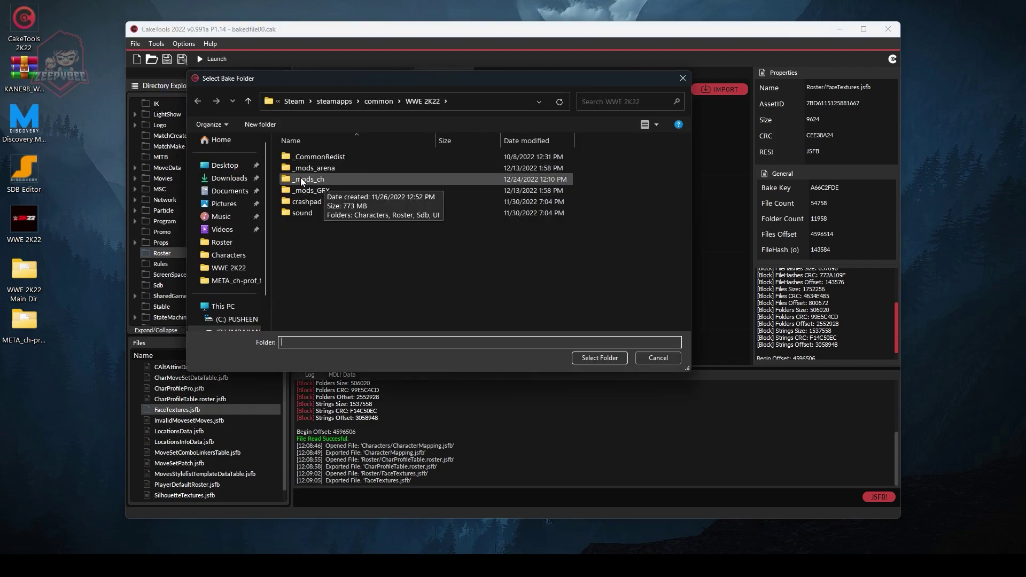
double_click(320, 177)
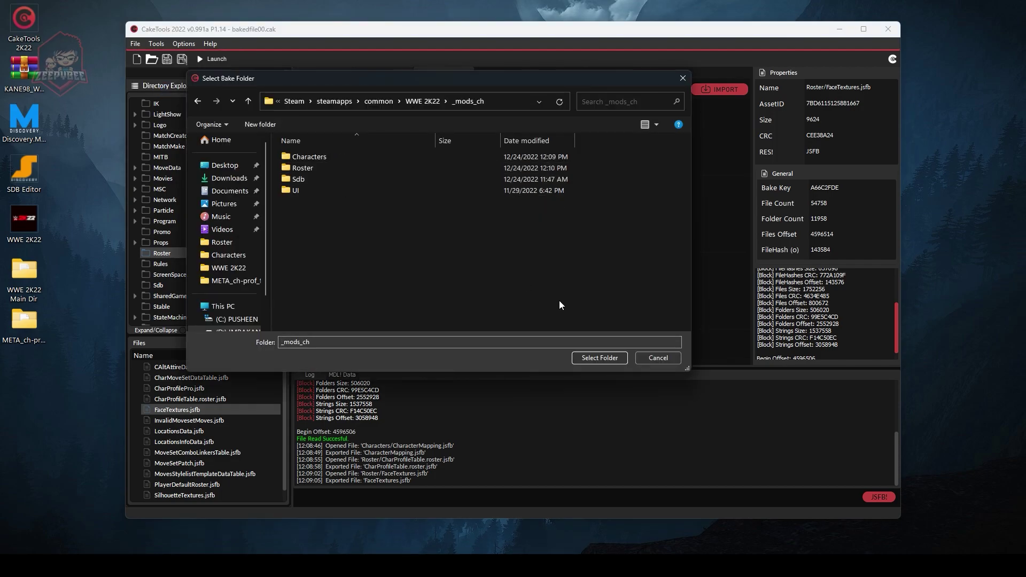
left_click(594, 354)
left_click(498, 290)
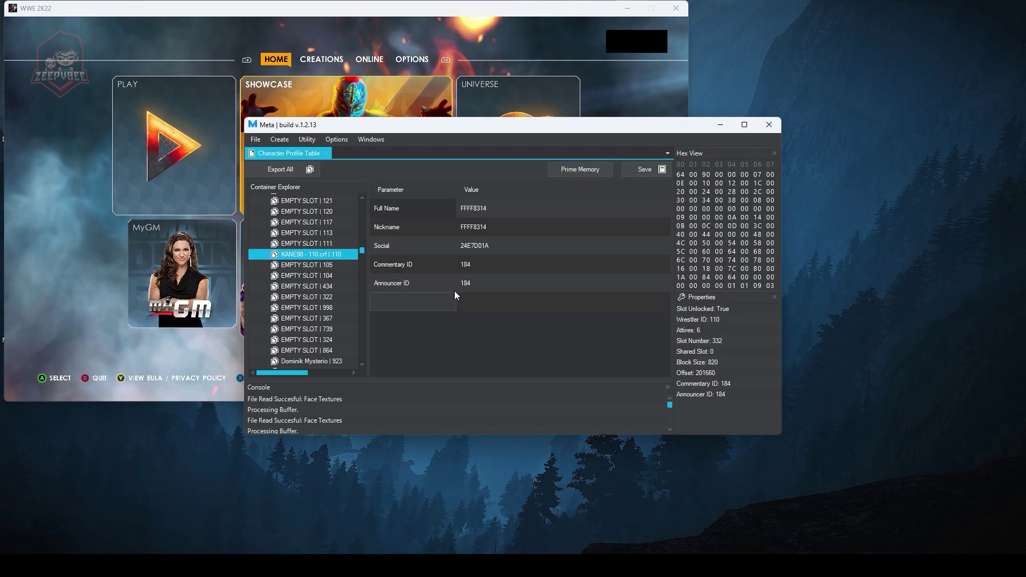
Step: With WWE 2K22 running, prime its memory in Meta and inject the profile KANE98 - 110.prof for the KANE98 slot 110 entry
left_click(580, 169)
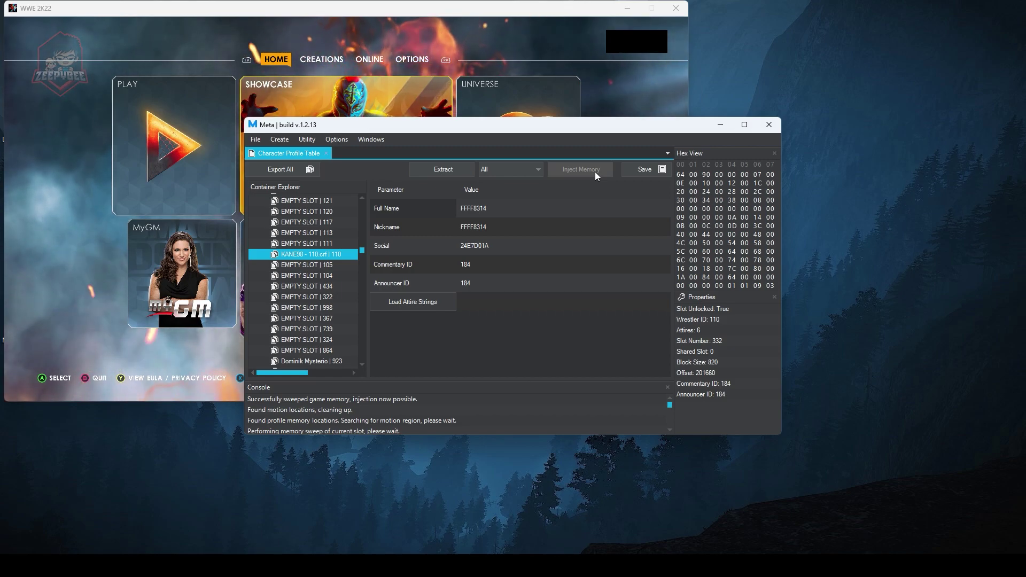
left_click(510, 26)
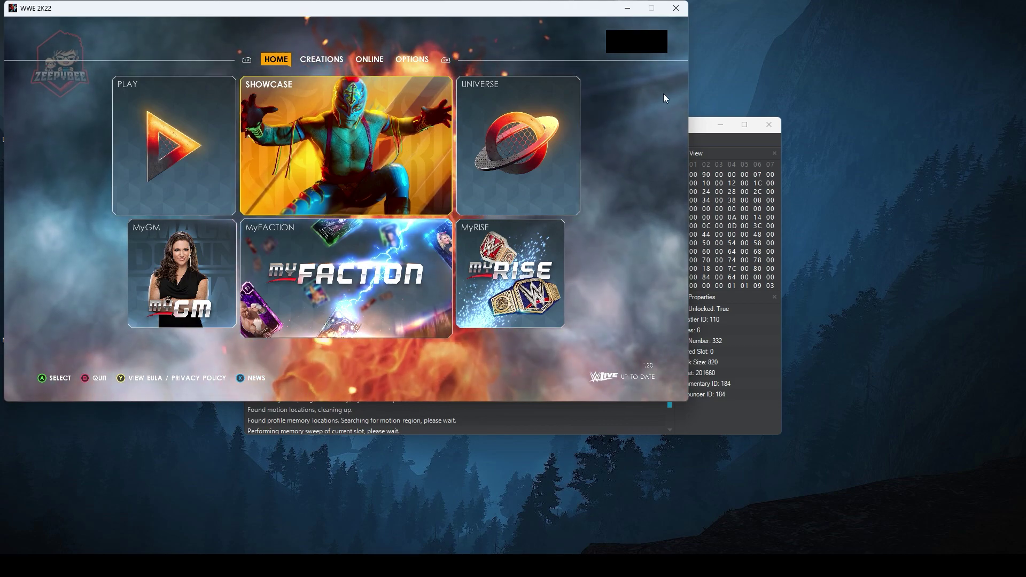
left_click(696, 123)
left_click(594, 169)
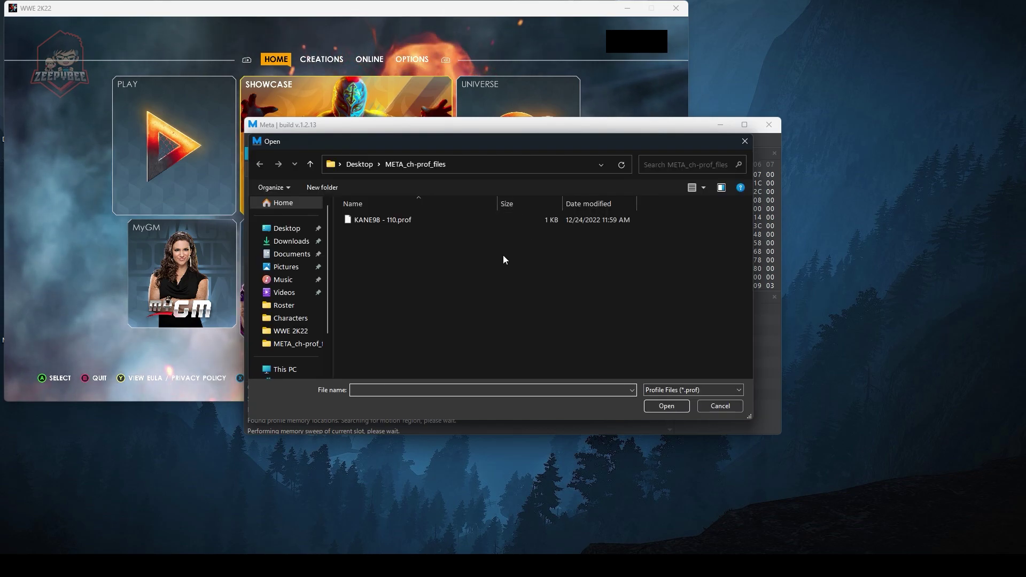
double_click(396, 219)
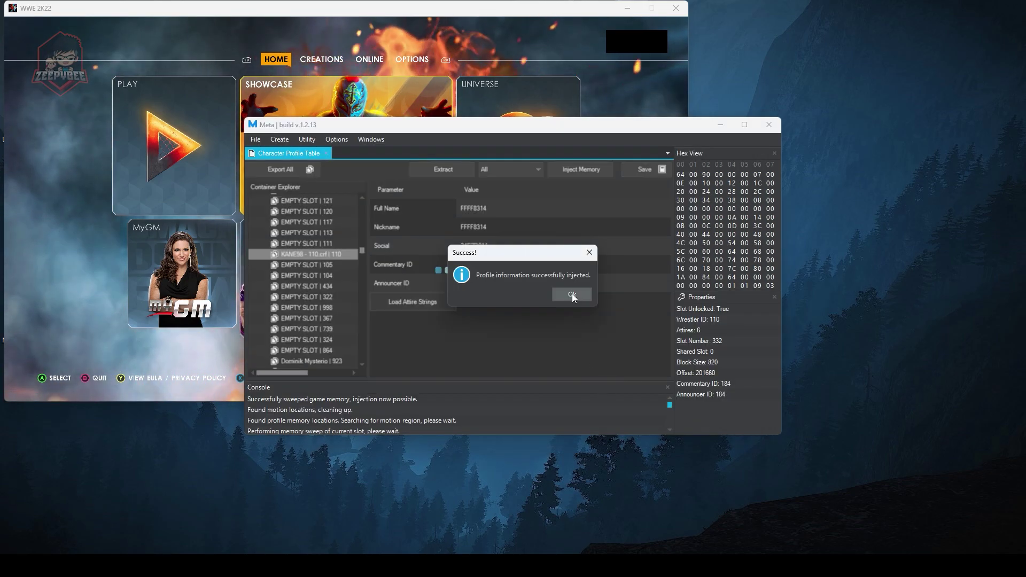
left_click(572, 293)
Step: Switch to WWE 2K22 and go to the Roster options' superstar, team and title editing choices
left_click(578, 30)
key("q")
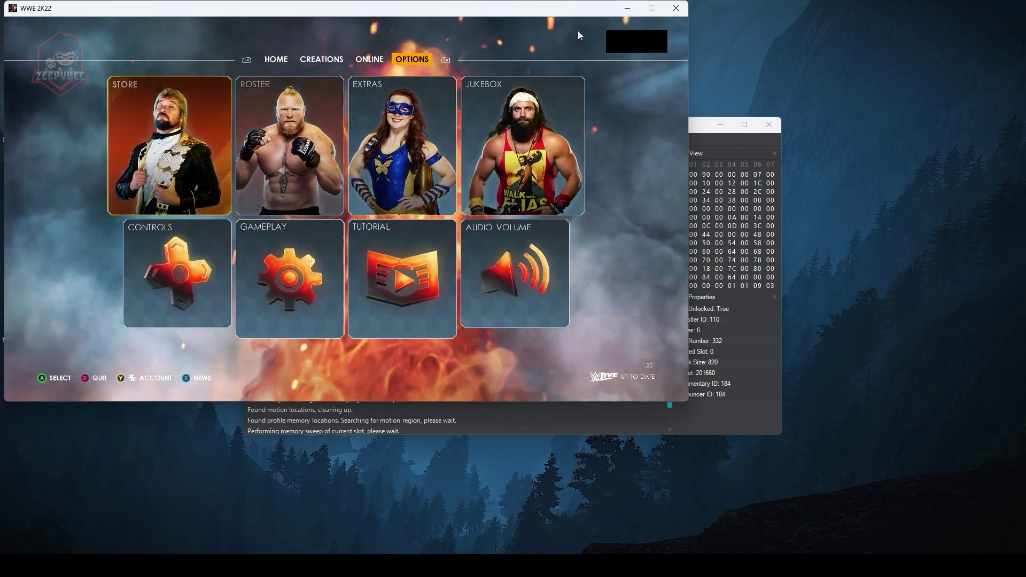
key("Right")
key("Return")
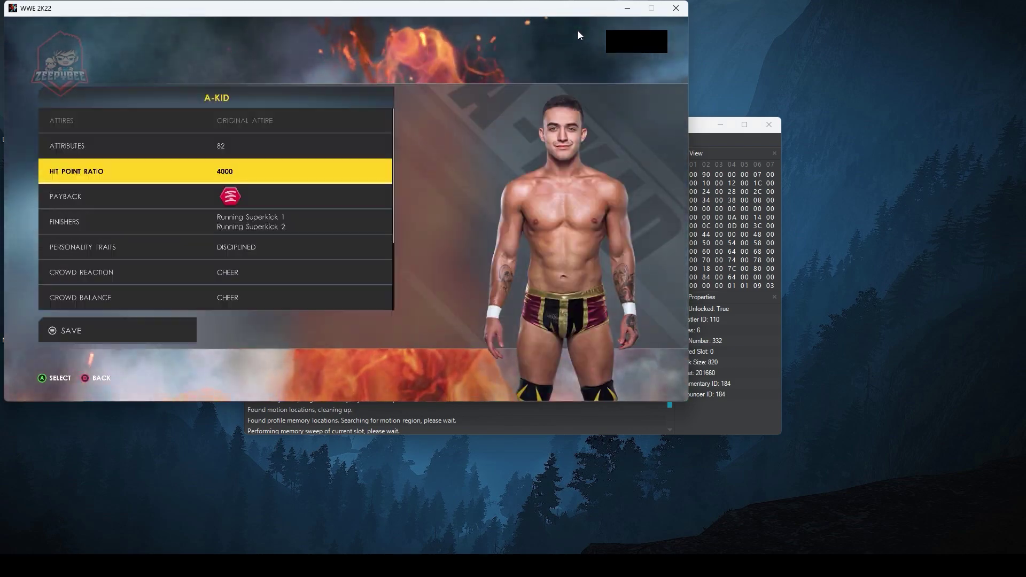
key("Return")
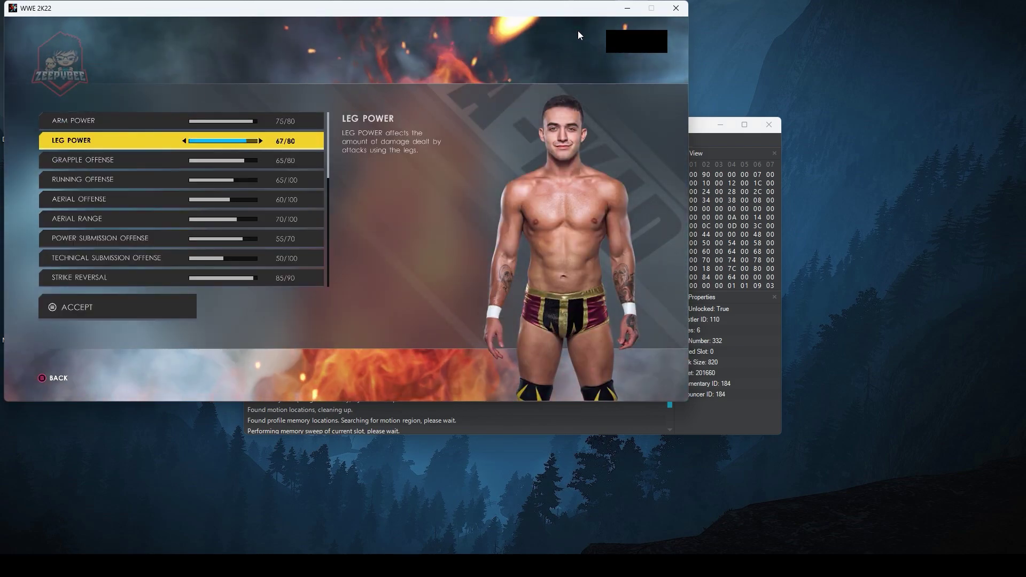
key("Escape")
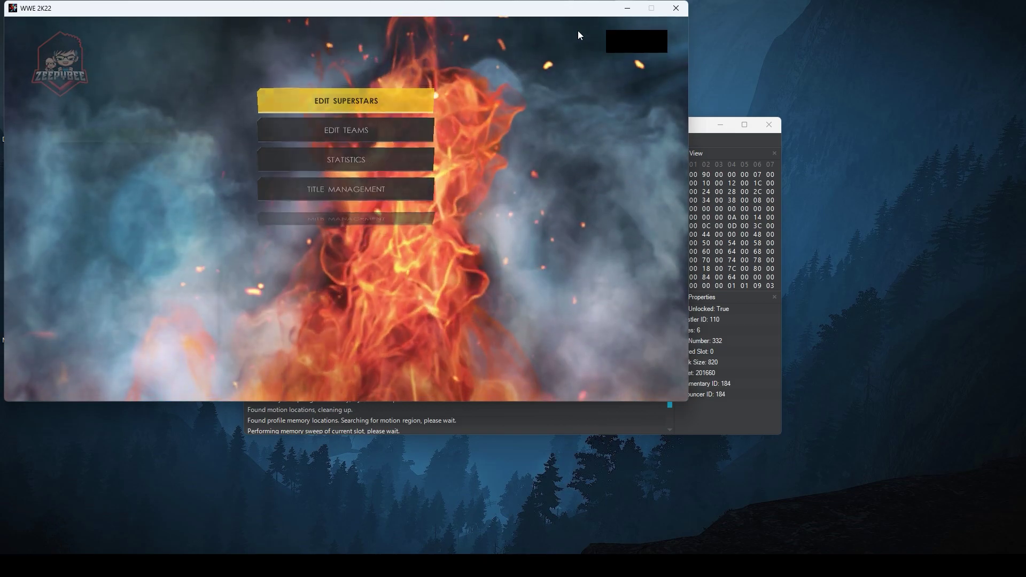
Step: Find KANE '98 among the K names in Edit Superstars and open the character to check it in game
key("Return")
key("c")
key("c")
key("c")
key("c")
key("c")
key("c")
key("c")
key("Page_Down")
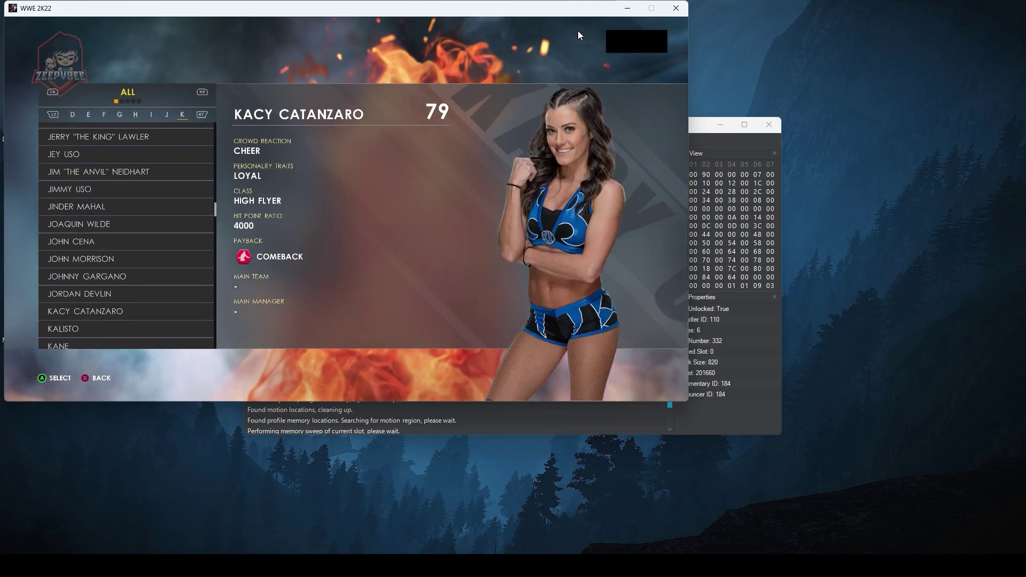
key("Down")
key("Down")
key("Down")
key("Down")
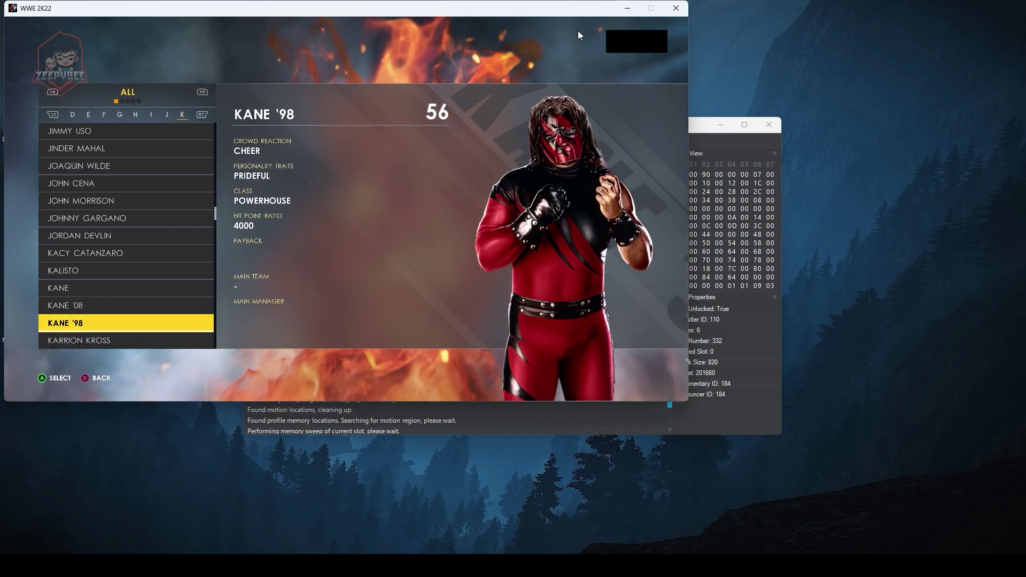
key("Return")
key("Return")
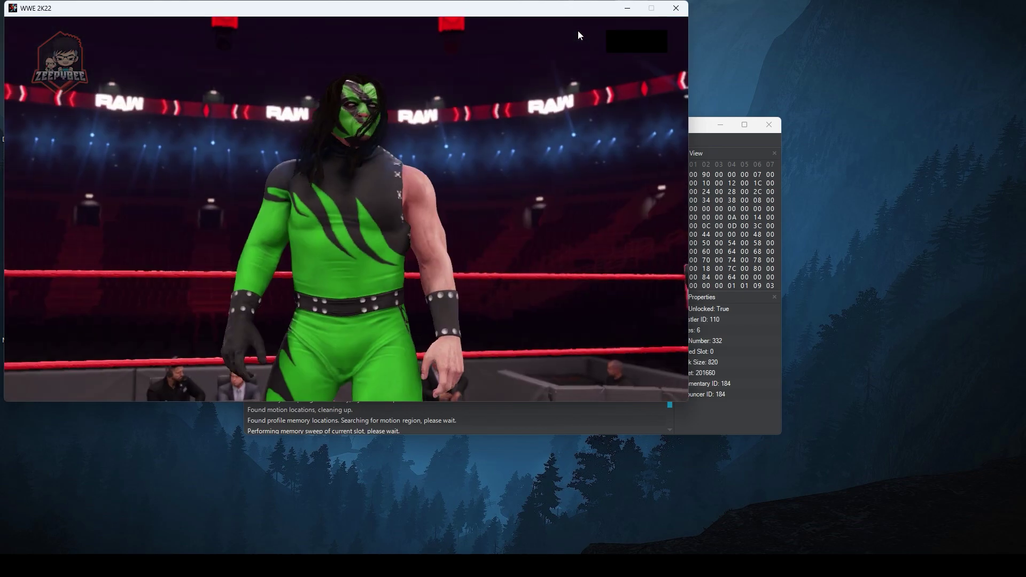